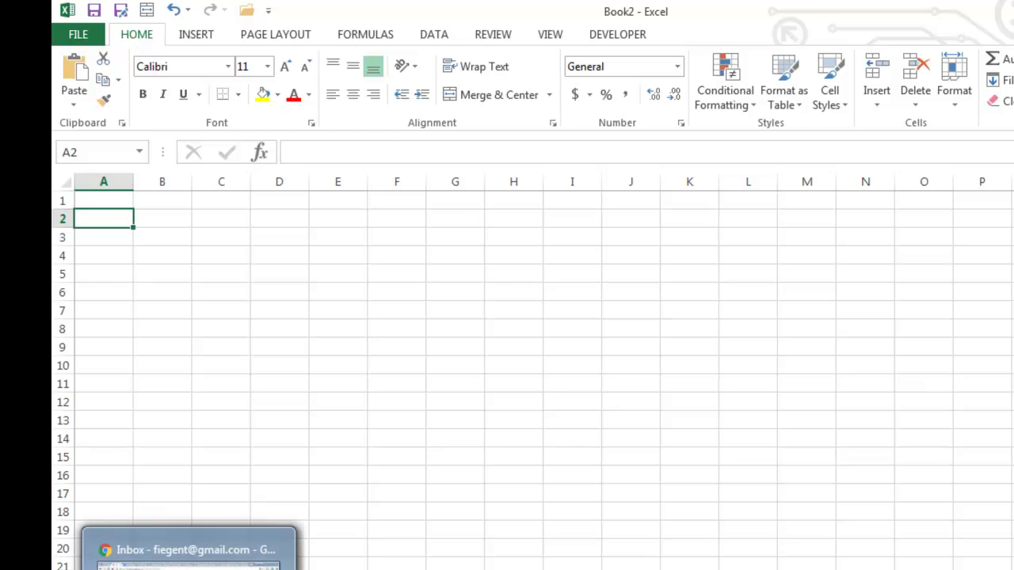
# Switch to Chrome, search the web for "4 grade spelling words" in a new tab, and open the Fourth-Grade Master Spelling Lists PDF
pyautogui.click(190, 559)
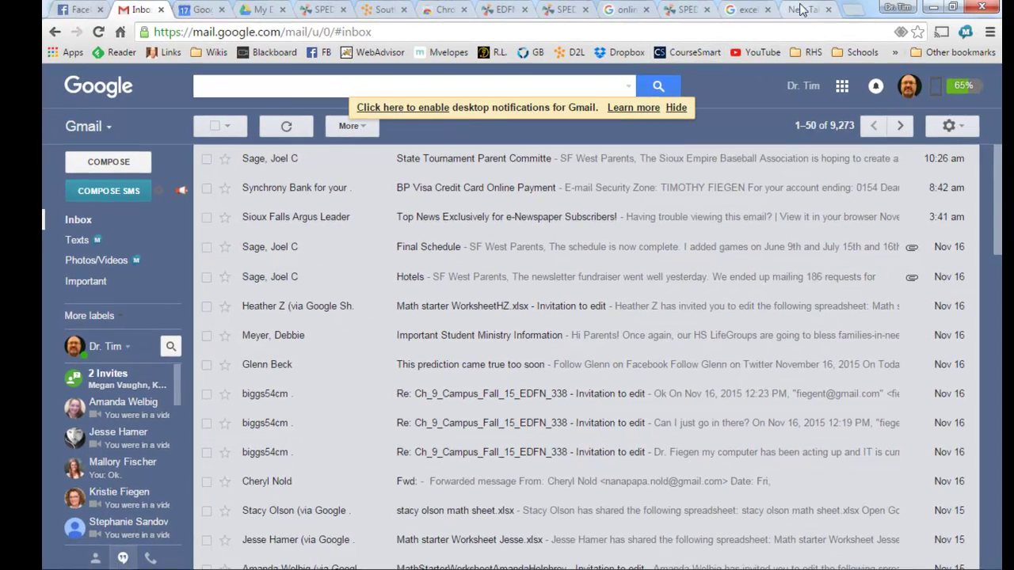
pyautogui.hotkey('ctrl', 't')
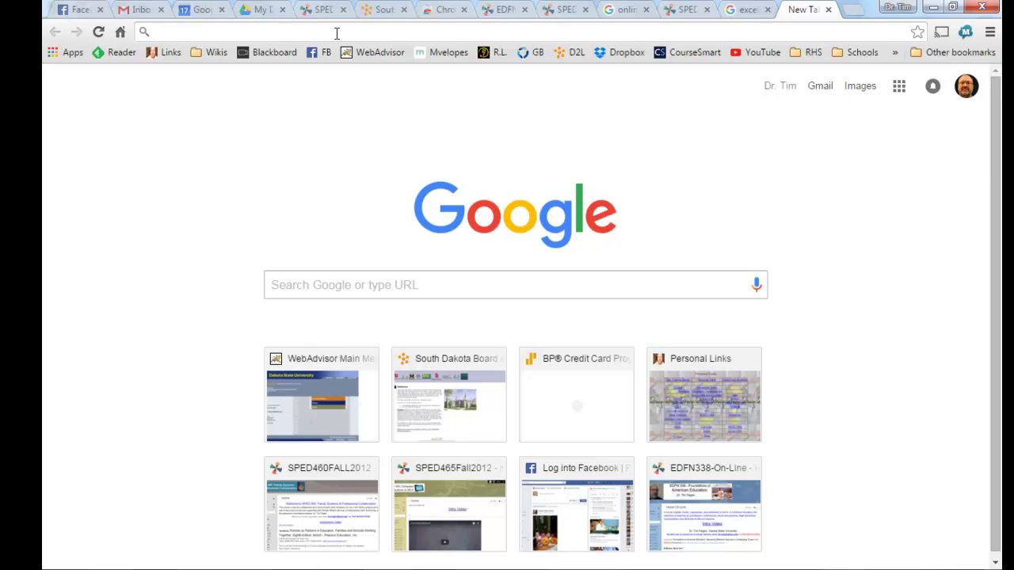
pyautogui.write('4 grade')
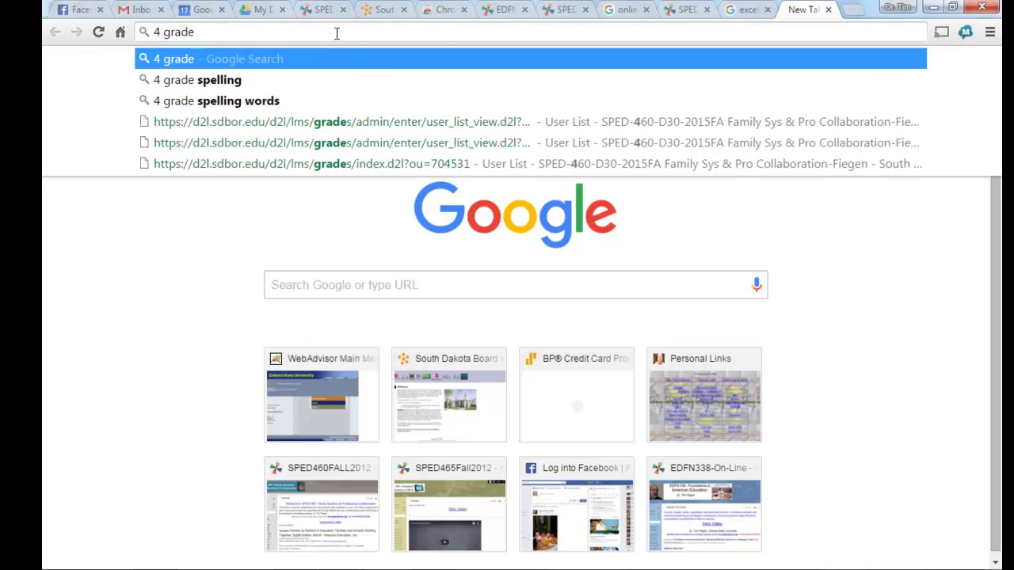
pyautogui.click(308, 102)
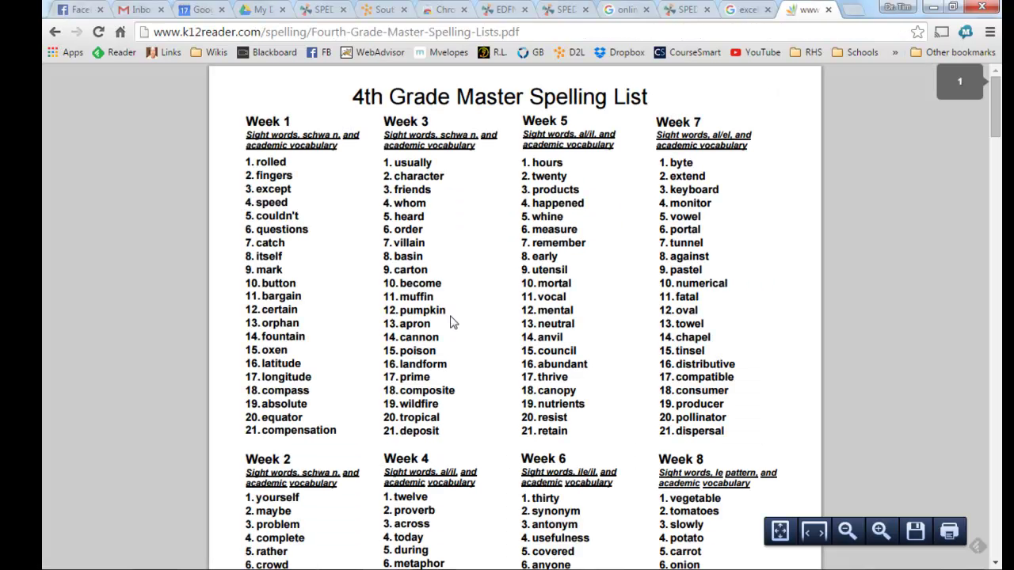
# Copy the 21 numbered Week 1 words from the spelling list and switch to cell A2 of the Excel workbook
pyautogui.moveTo(247, 159); pyautogui.dragTo(337, 421)
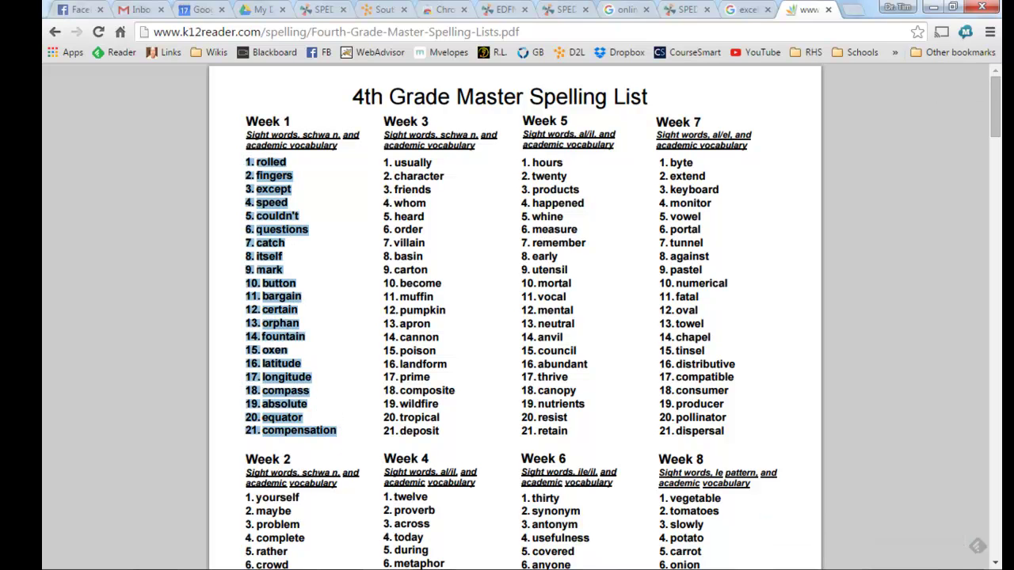
pyautogui.hotkey('alt', 'Tab')
pyautogui.click(90, 187)
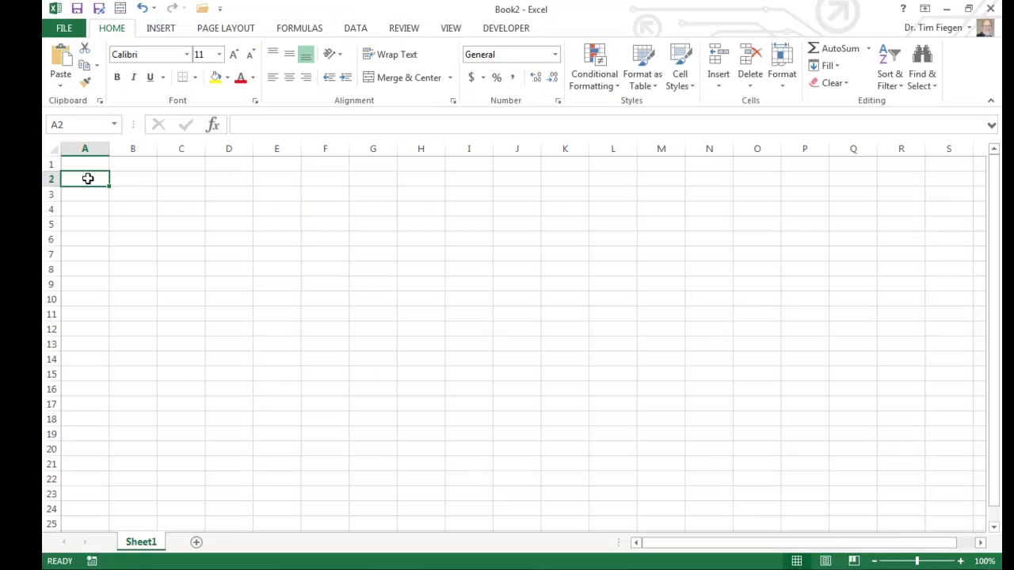
# Paste the copied words from A2 downward as unformatted Text, undoing the ordinary paste, and widen column A to fit the words
pyautogui.hotkey('ctrl', 'v')
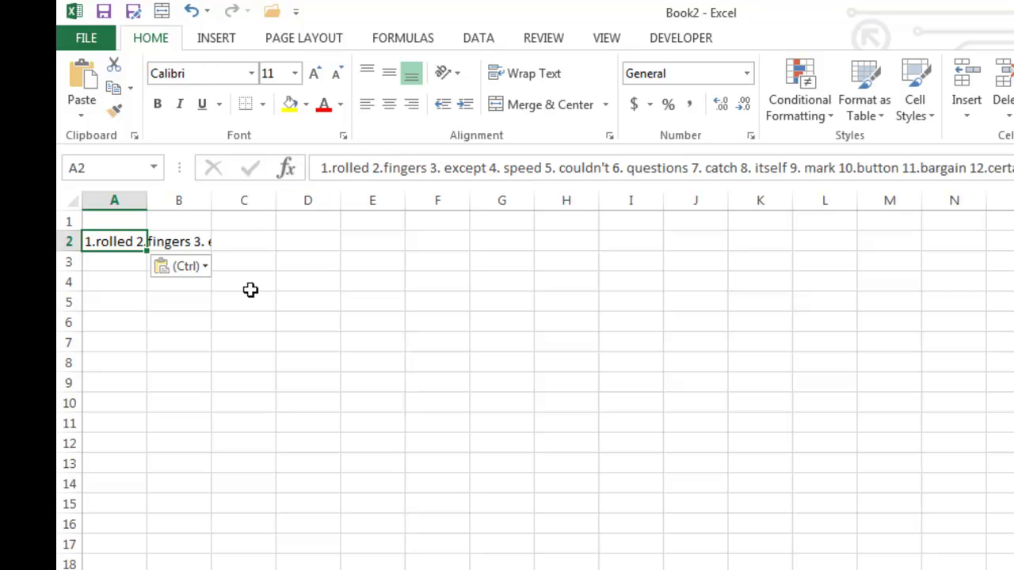
pyautogui.click(192, 10)
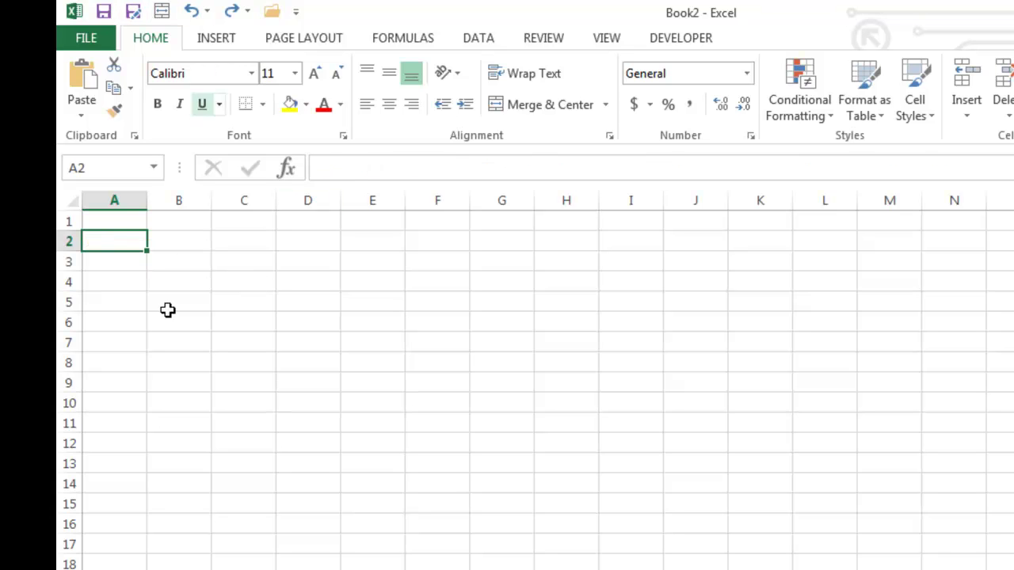
pyautogui.rightClick(117, 241)
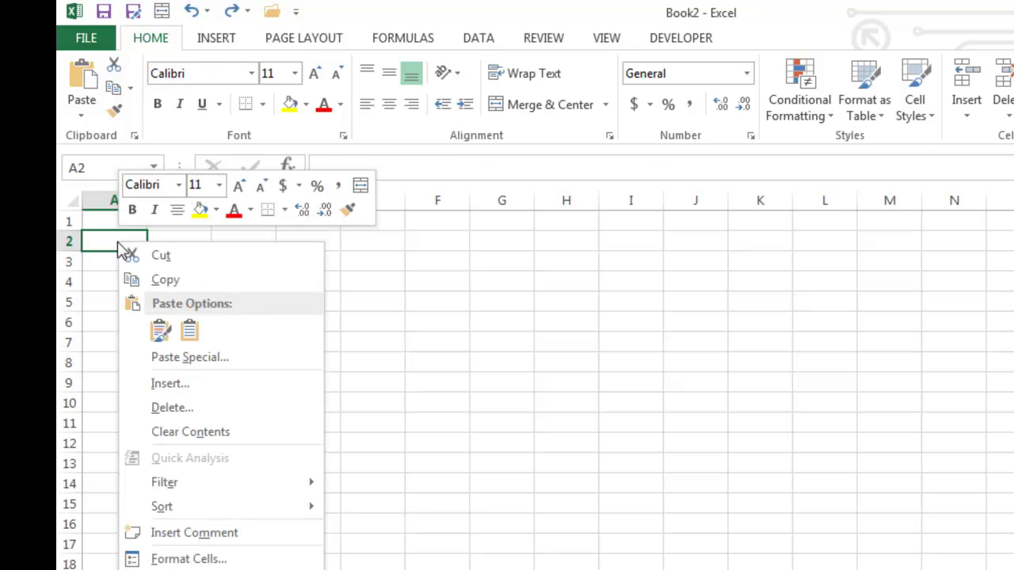
pyautogui.click(173, 358)
pyautogui.click(170, 246)
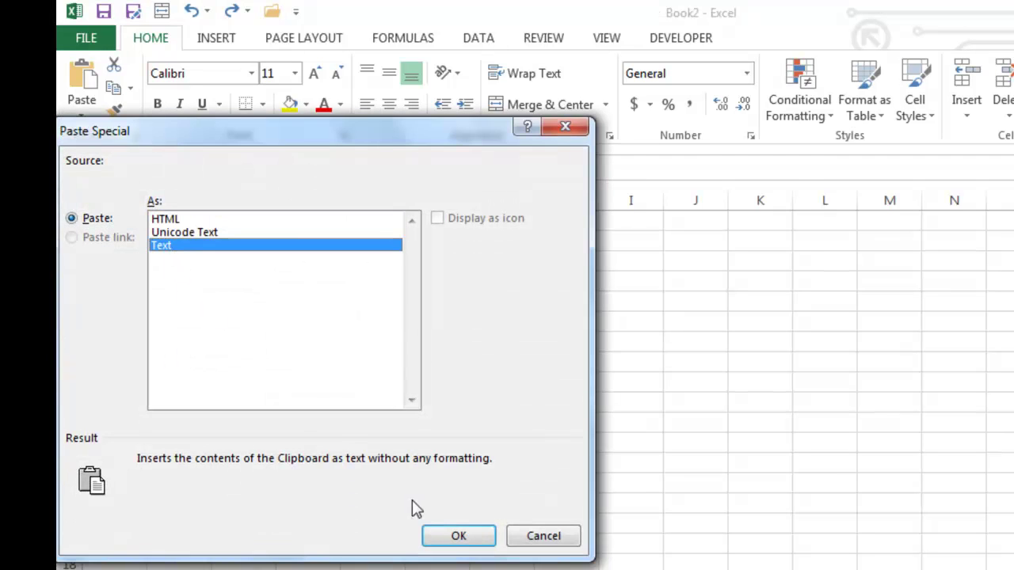
pyautogui.click(456, 538)
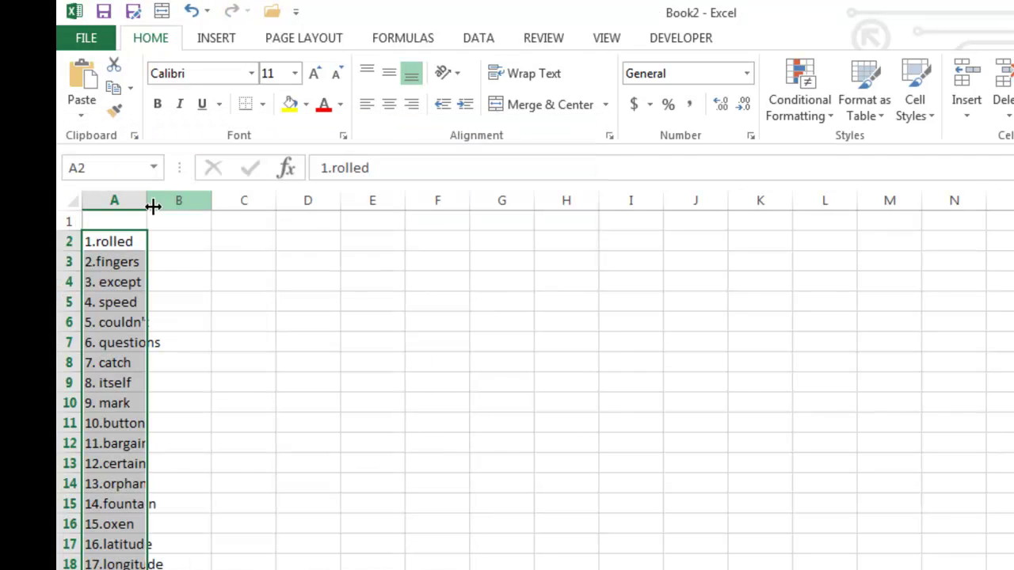
pyautogui.moveTo(145, 198); pyautogui.dragTo(254, 207)
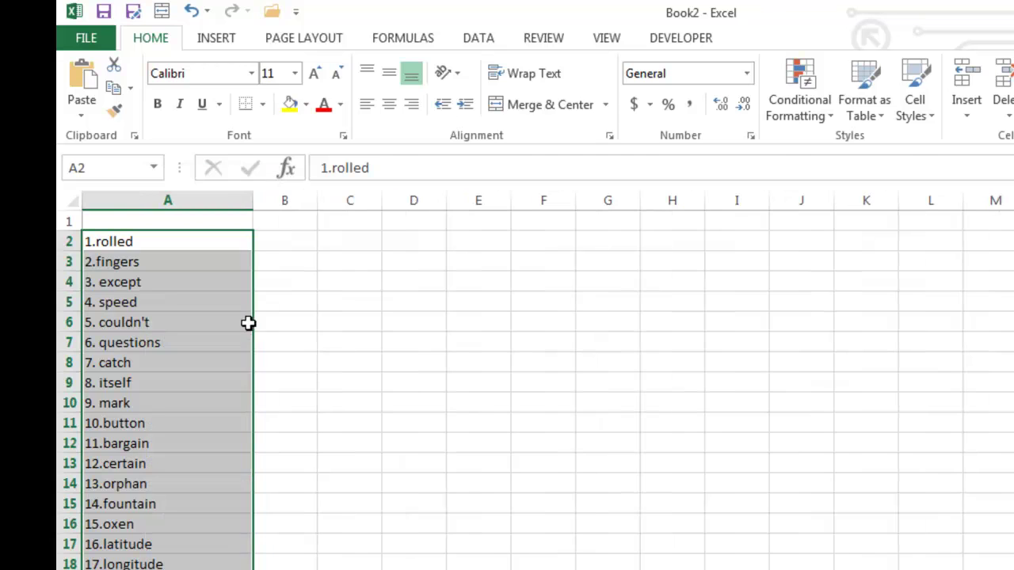
# Remove the number, period and any leading space before each spelling word in A2:A22
pyautogui.click(147, 267)
pyautogui.click(129, 241)
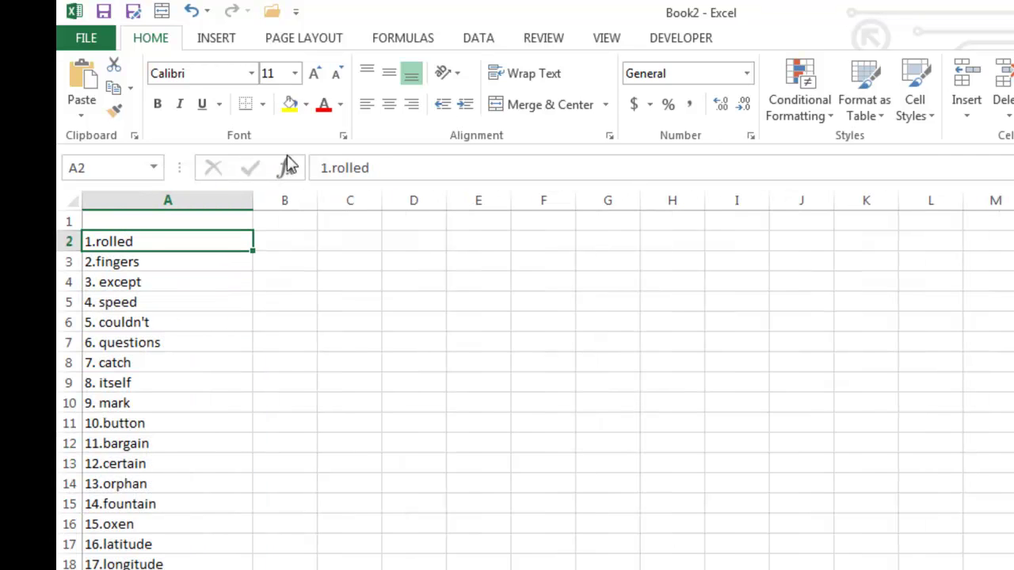
pyautogui.click(327, 166)
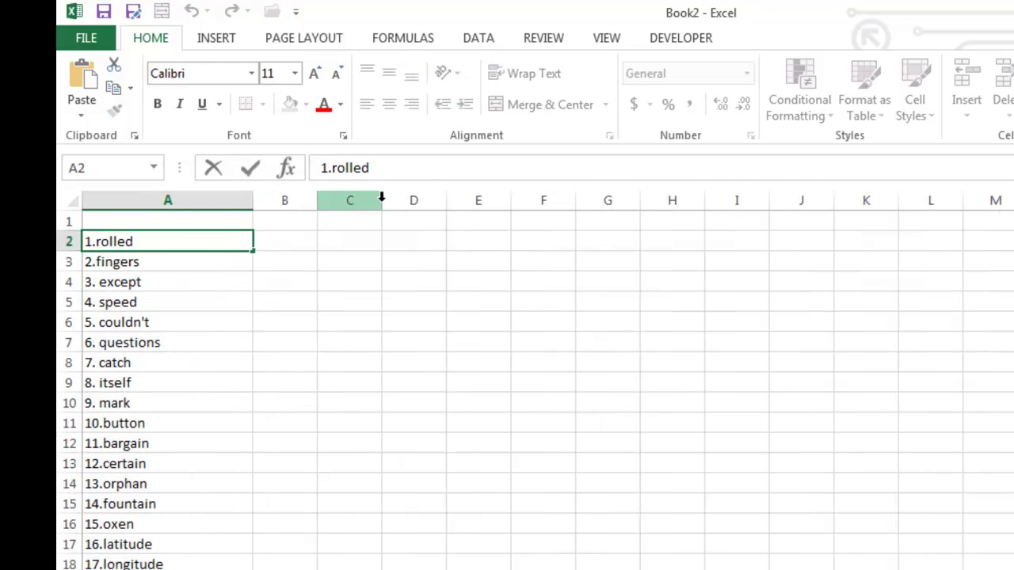
pyautogui.press('BackSpace')
pyautogui.press('BackSpace')
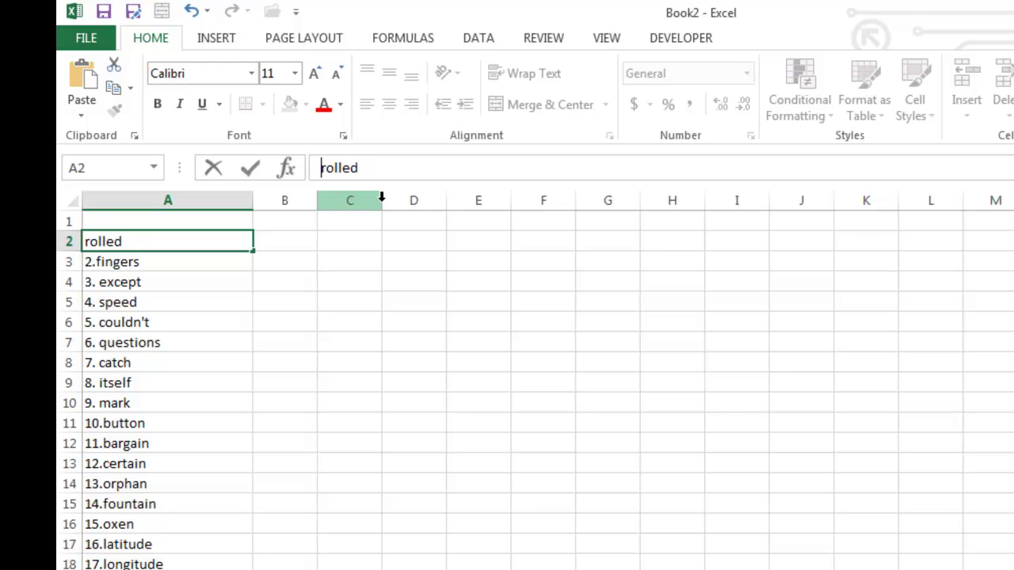
pyautogui.click(201, 258)
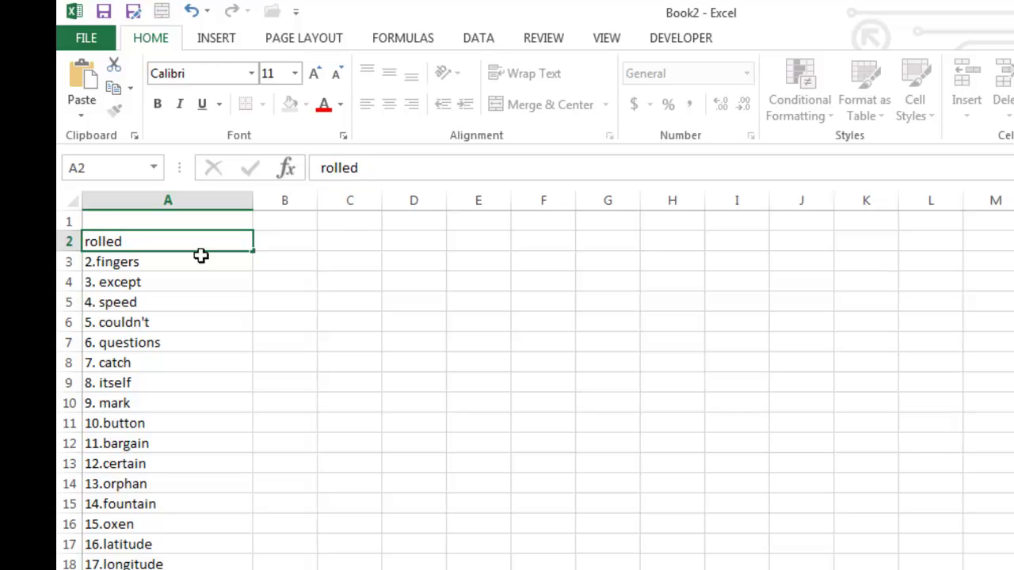
pyautogui.click(333, 168)
pyautogui.press('BackSpace')
pyautogui.press('BackSpace')
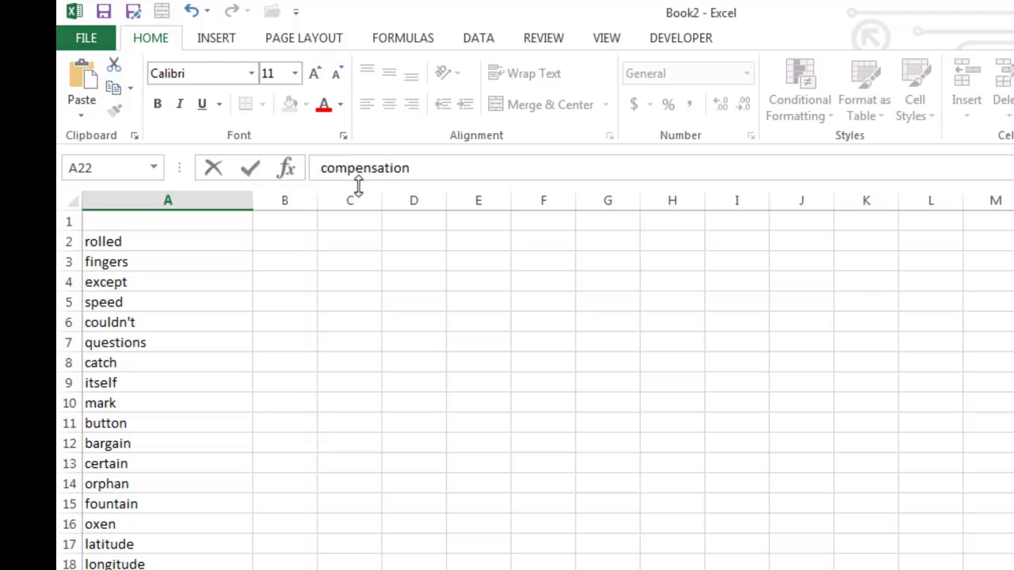
# Set the font size of column A to 14
pyautogui.click(156, 204)
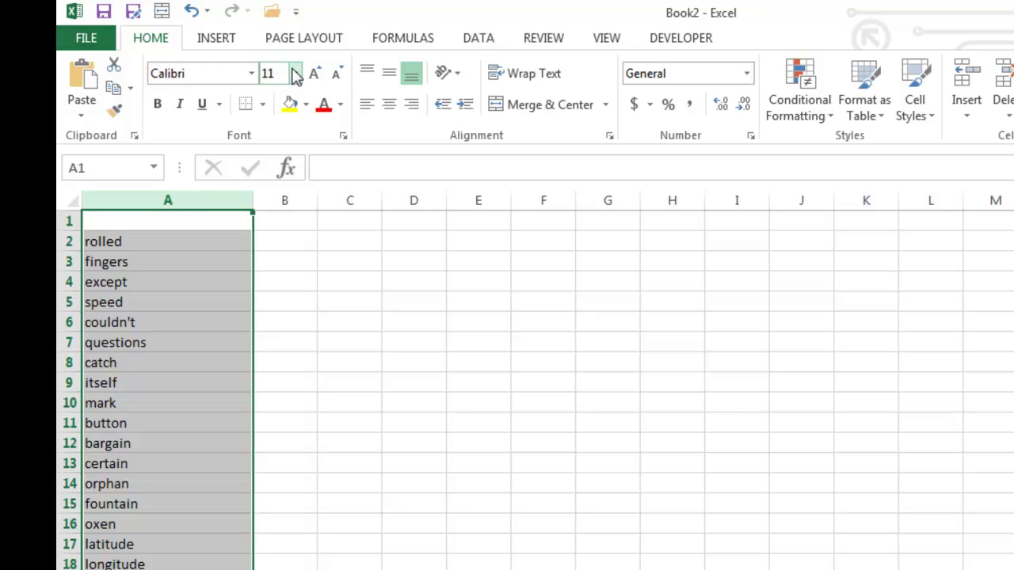
pyautogui.click(295, 74)
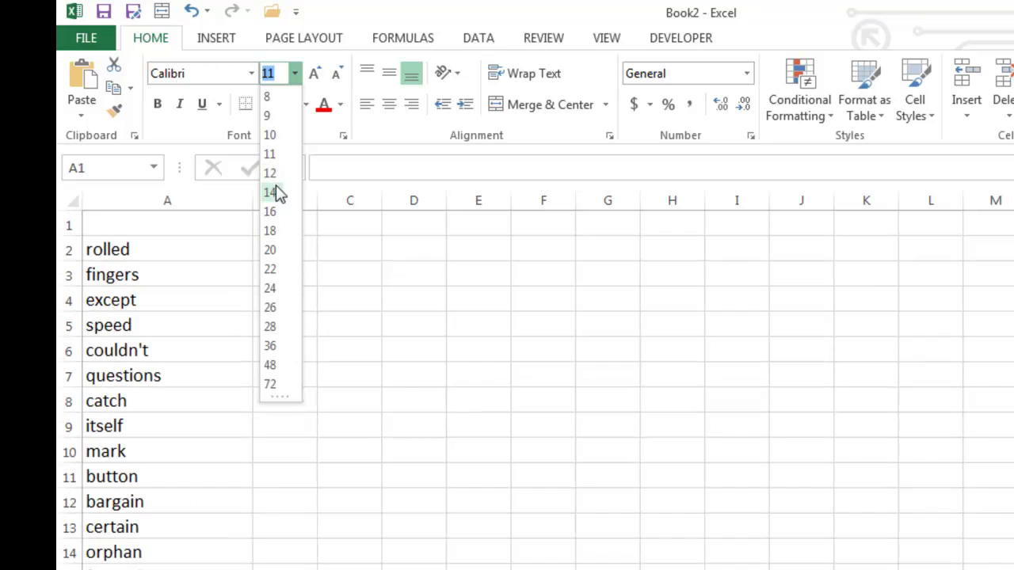
pyautogui.click(277, 193)
pyautogui.scroll(-1, 156, 390)
pyautogui.click(156, 391)
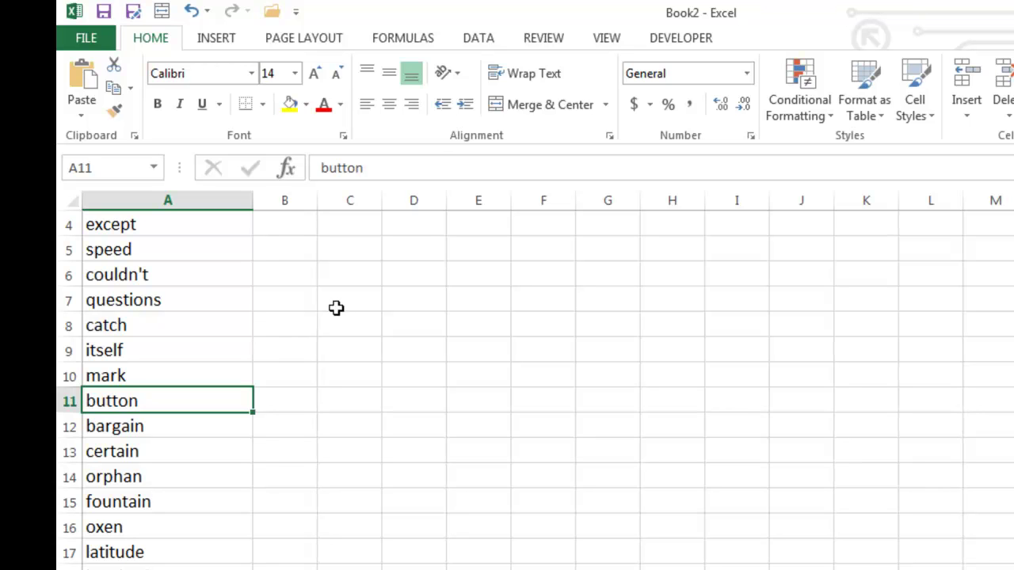
# Widen column B to about the width of column A and enter "rolled" as a sample answer in B2
pyautogui.scroll(1, 321, 245)
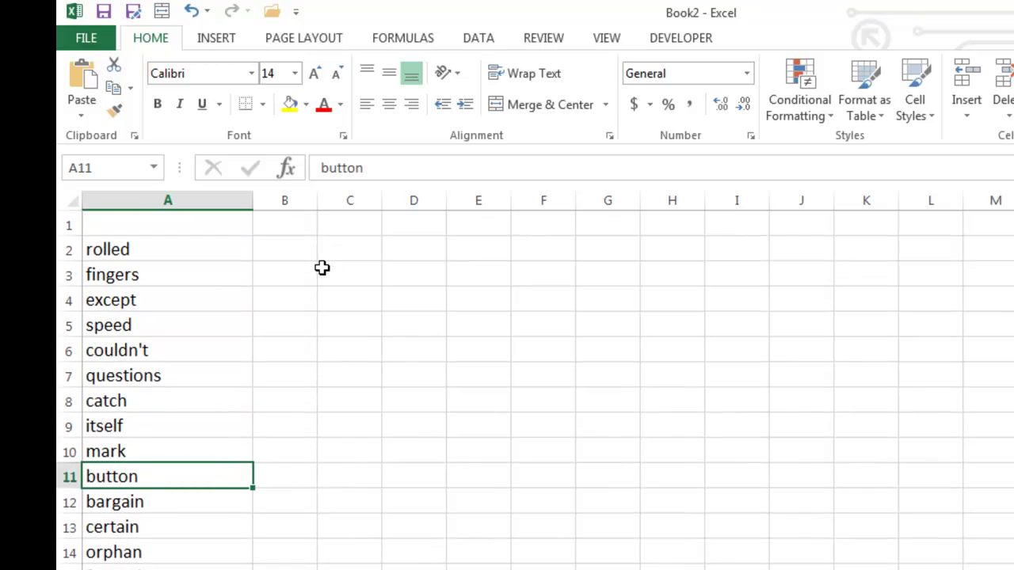
pyautogui.moveTo(316, 194); pyautogui.dragTo(416, 197)
pyautogui.click(308, 250)
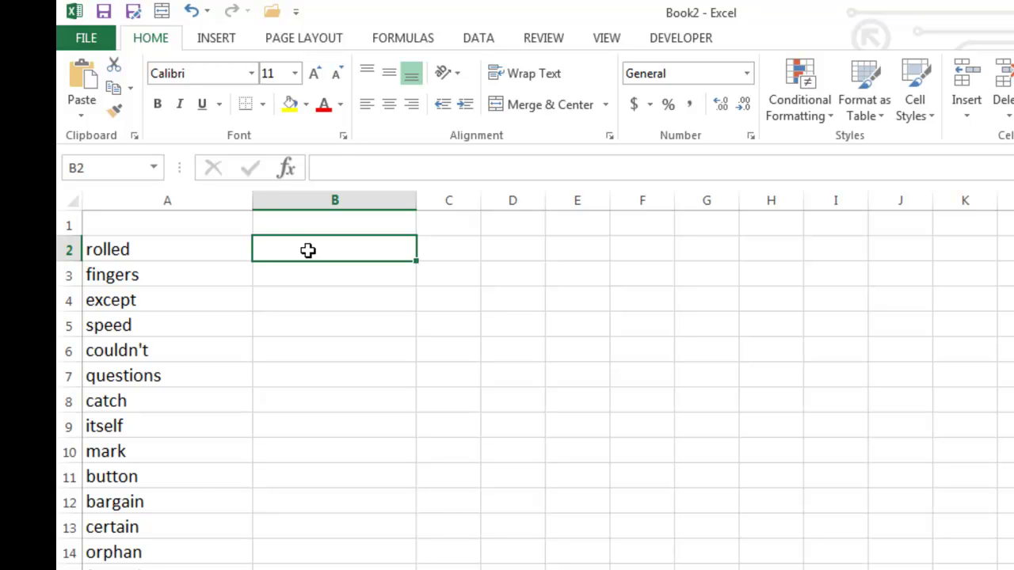
pyautogui.write('roller')
pyautogui.press('BackSpace')
pyautogui.write('d')
pyautogui.press('Return')
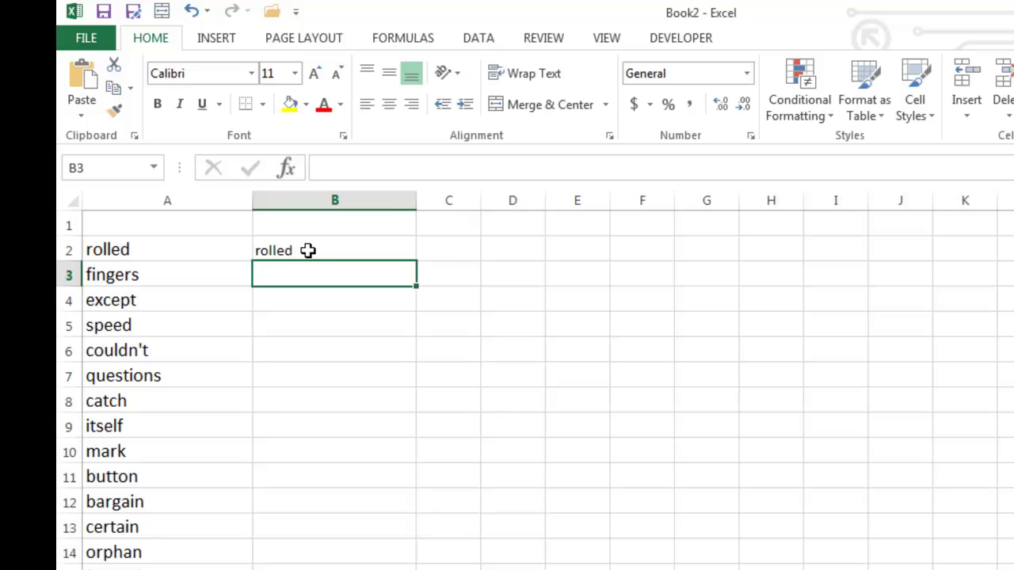
# Change the ISBLANK reference in C2's feedback formula to C2 and dismiss the circular reference warning
pyautogui.click(456, 254)
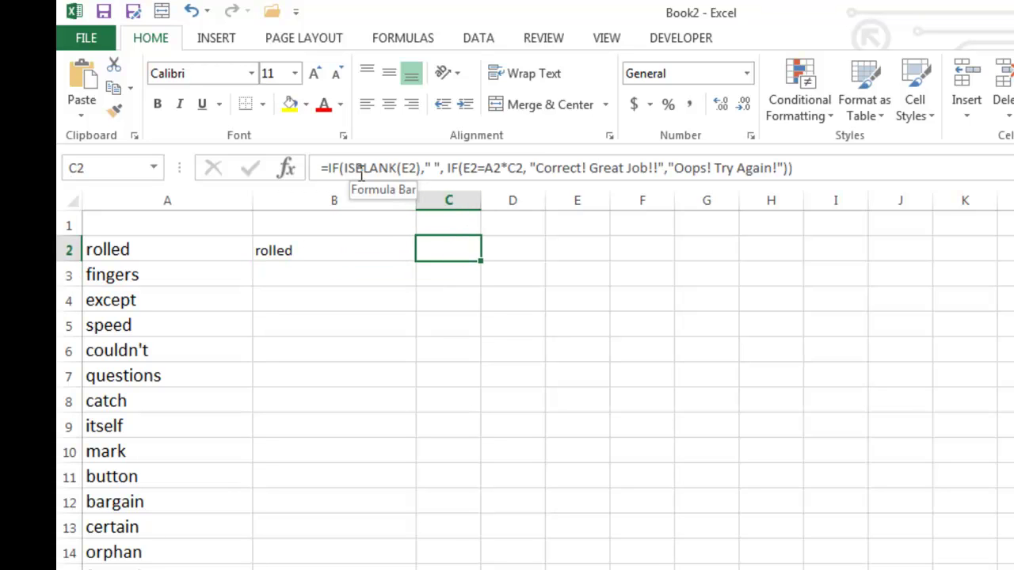
pyautogui.click(416, 168)
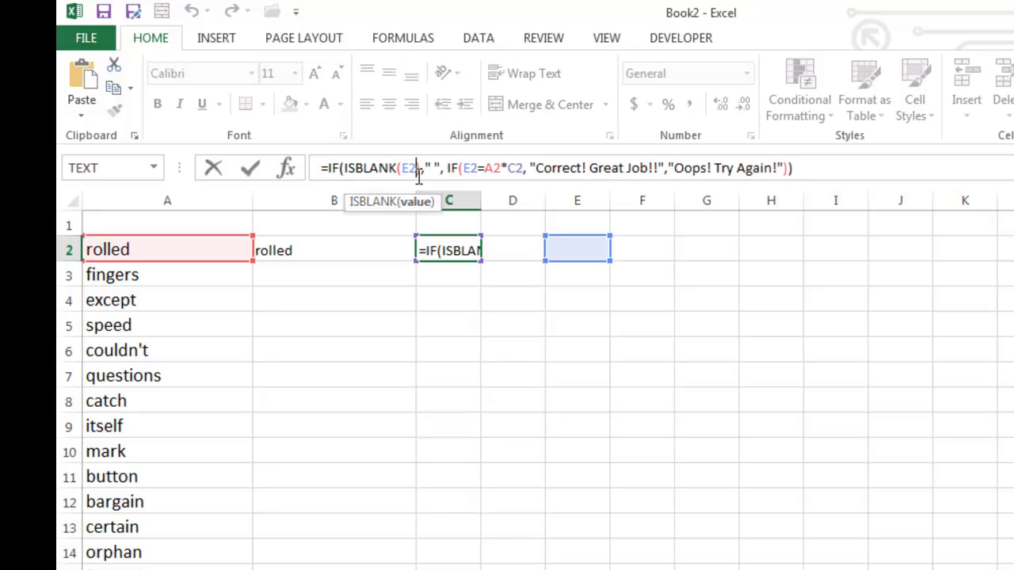
pyautogui.press('BackSpace')
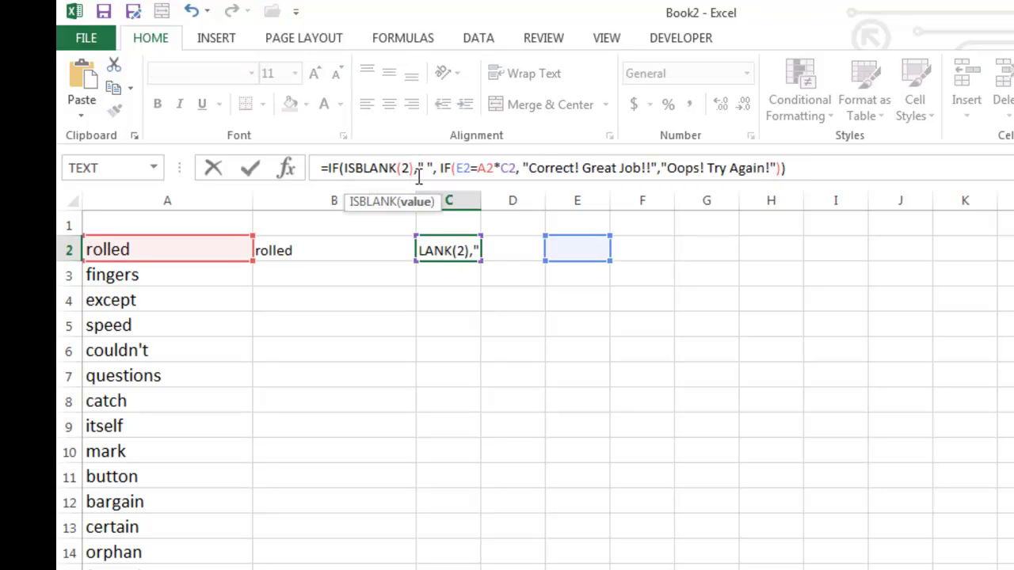
pyautogui.write('C')
pyautogui.press('Return')
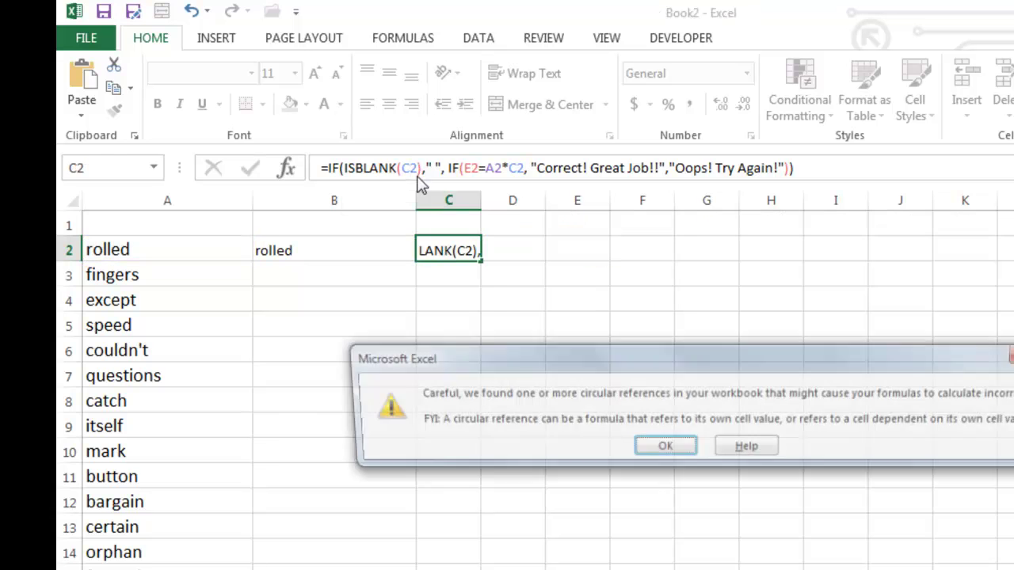
pyautogui.click(664, 446)
pyautogui.click(464, 250)
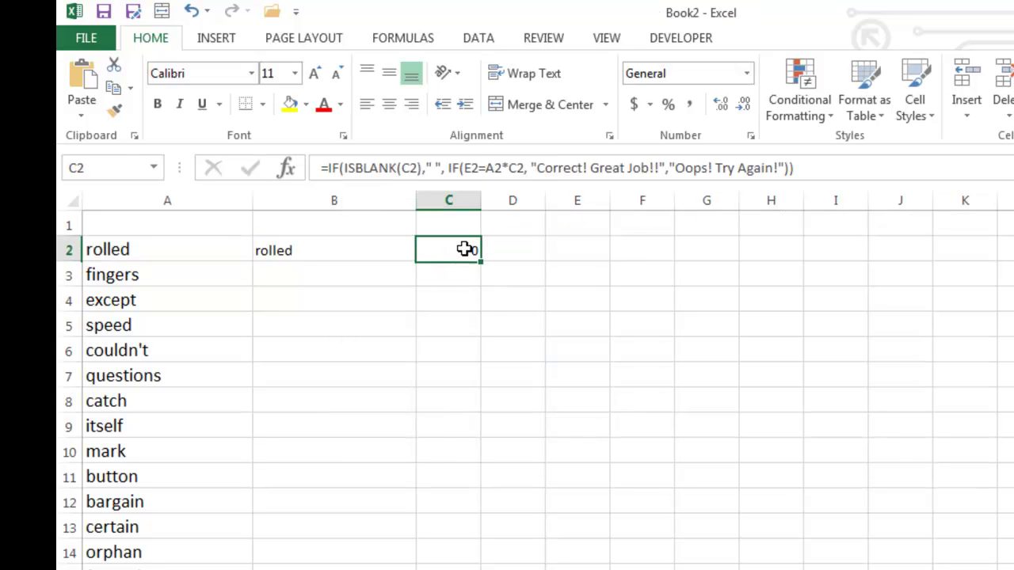
# Change the inner IF comparison in C2's formula to C2=A2, removing the multiplication
pyautogui.click(473, 168)
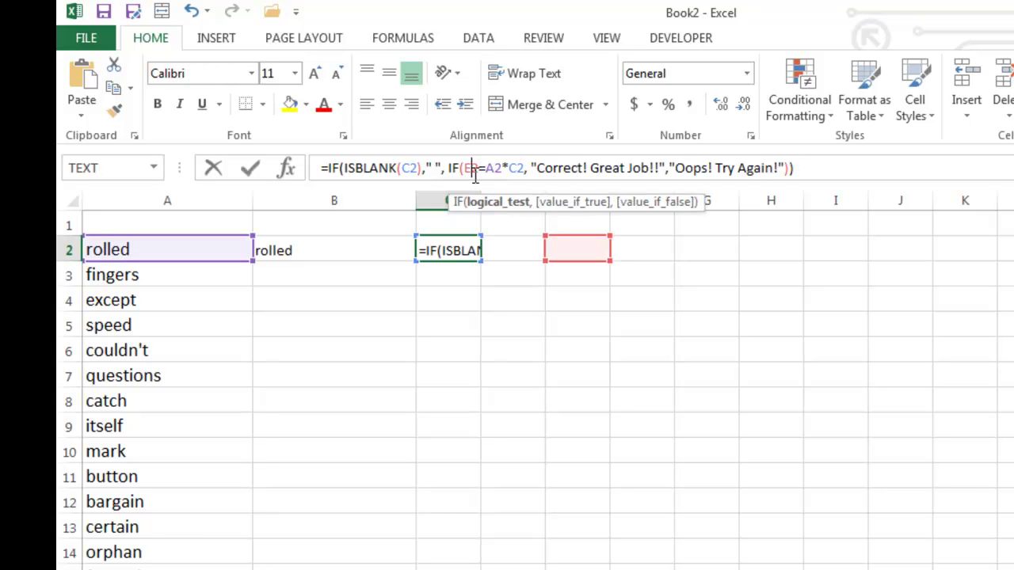
pyautogui.press('BackSpace')
pyautogui.write('C')
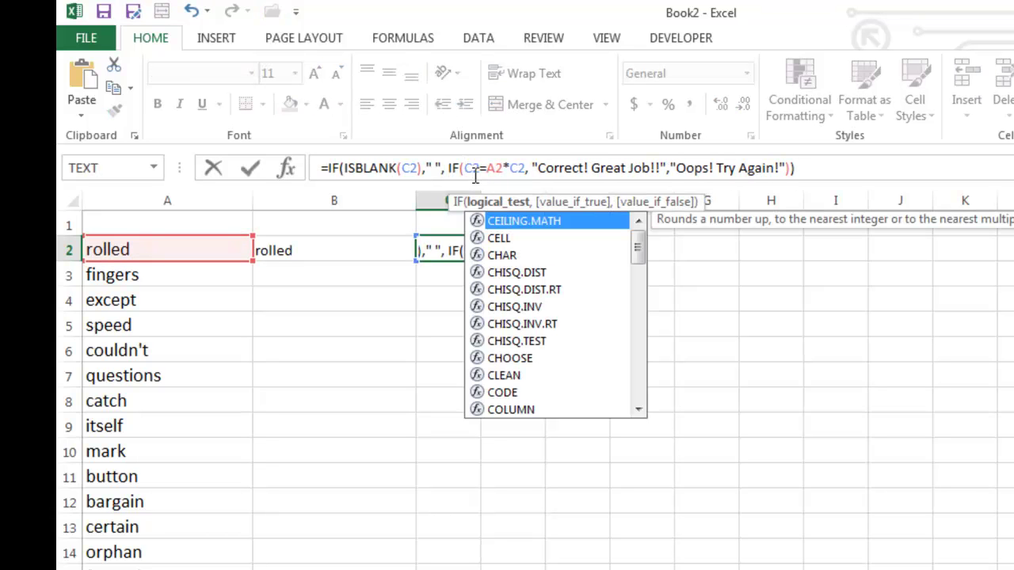
pyautogui.click(526, 167)
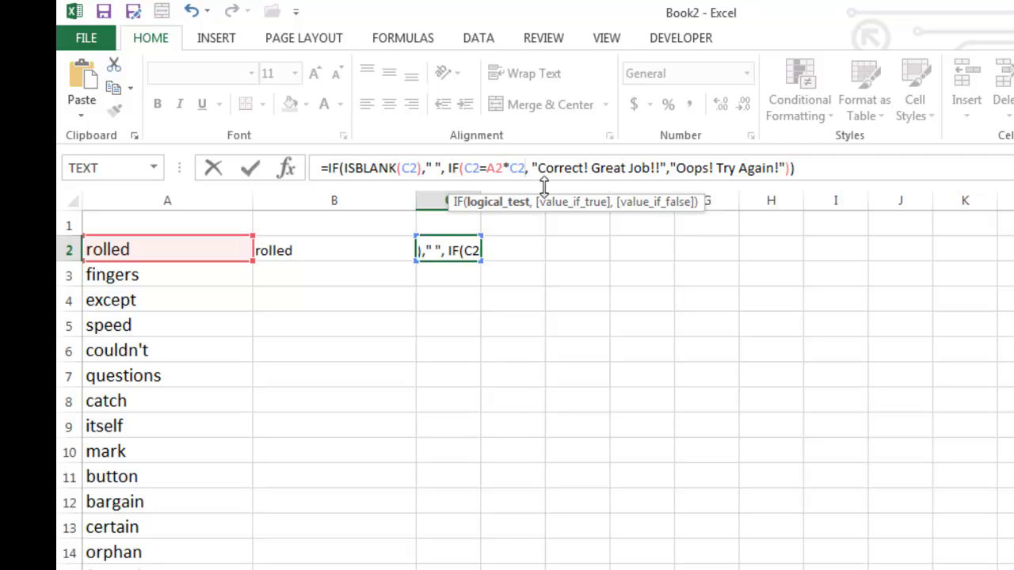
pyautogui.press('BackSpace')
pyautogui.press('BackSpace')
pyautogui.press('BackSpace')
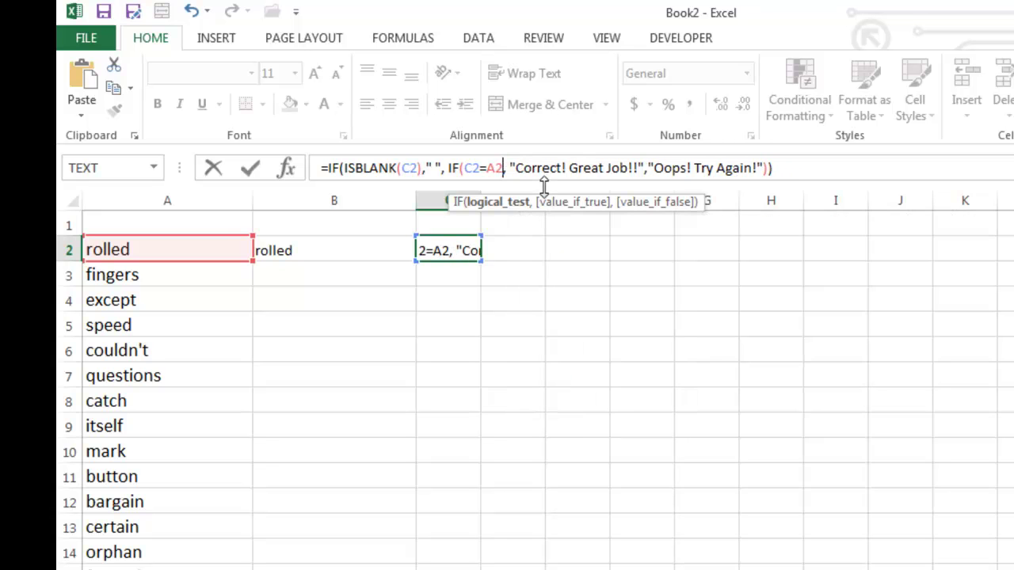
pyautogui.press('Return')
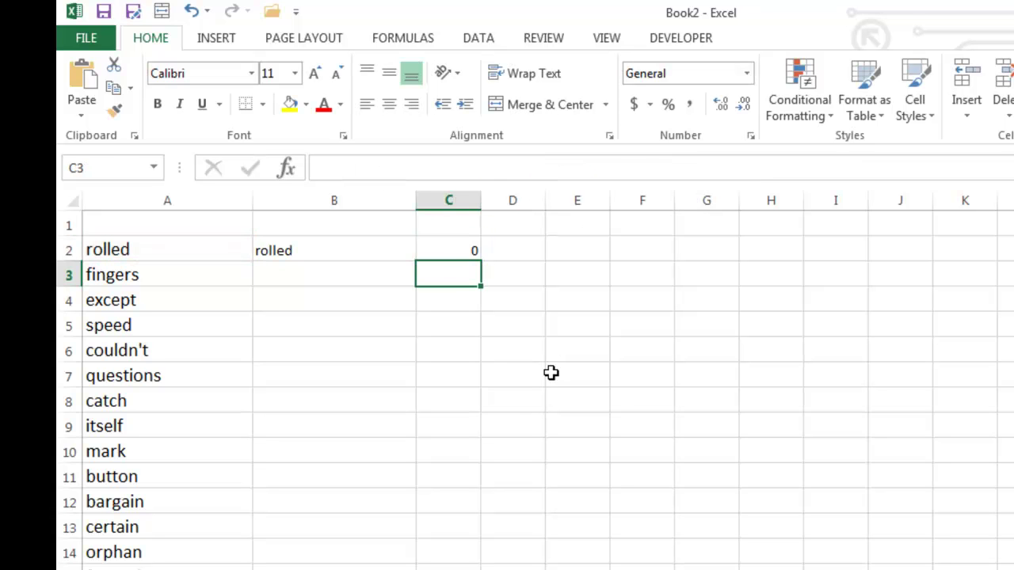
# Change the ISBLANK reference in C2's feedback formula to B2
pyautogui.click(472, 248)
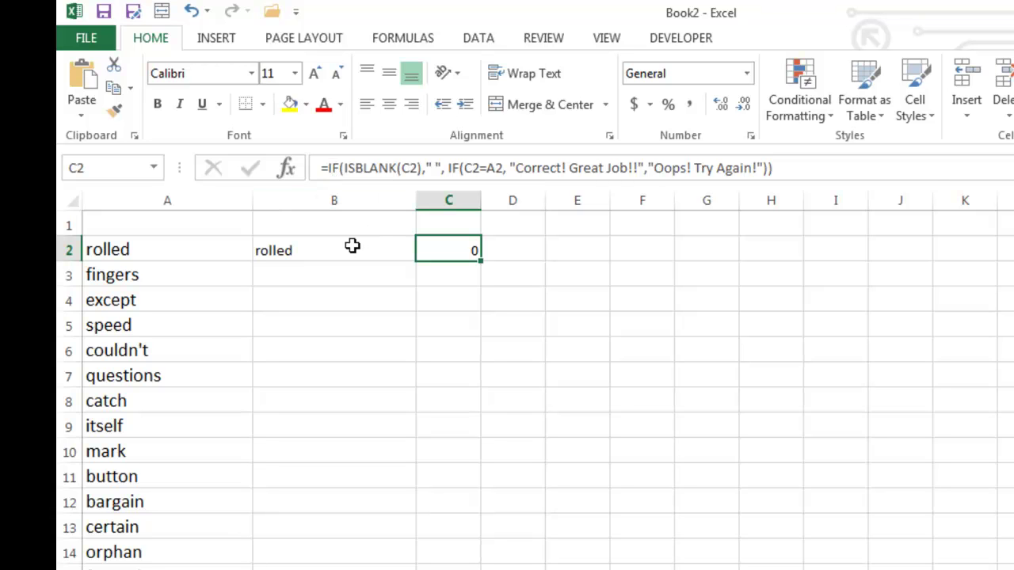
pyautogui.click(409, 169)
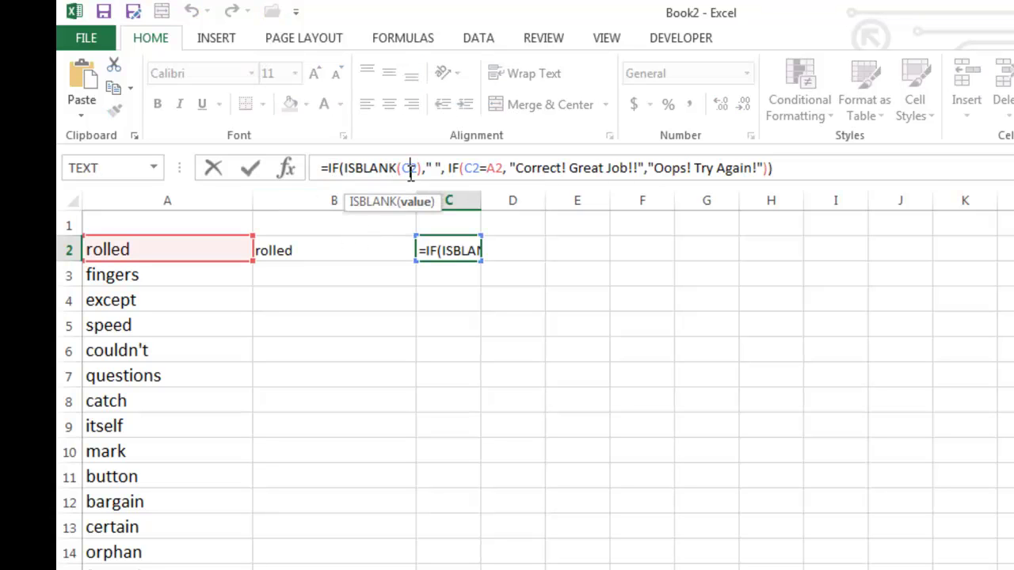
pyautogui.press('BackSpace')
pyautogui.press('Return')
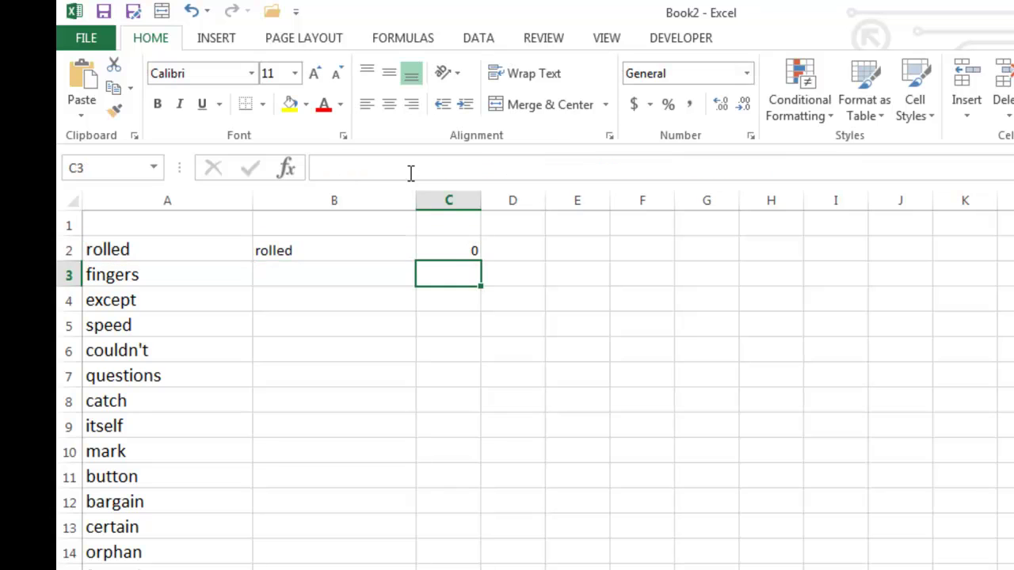
# Change the inner IF comparison in C2's formula to B2=A2 and widen column C to fit the feedback text
pyautogui.click(450, 250)
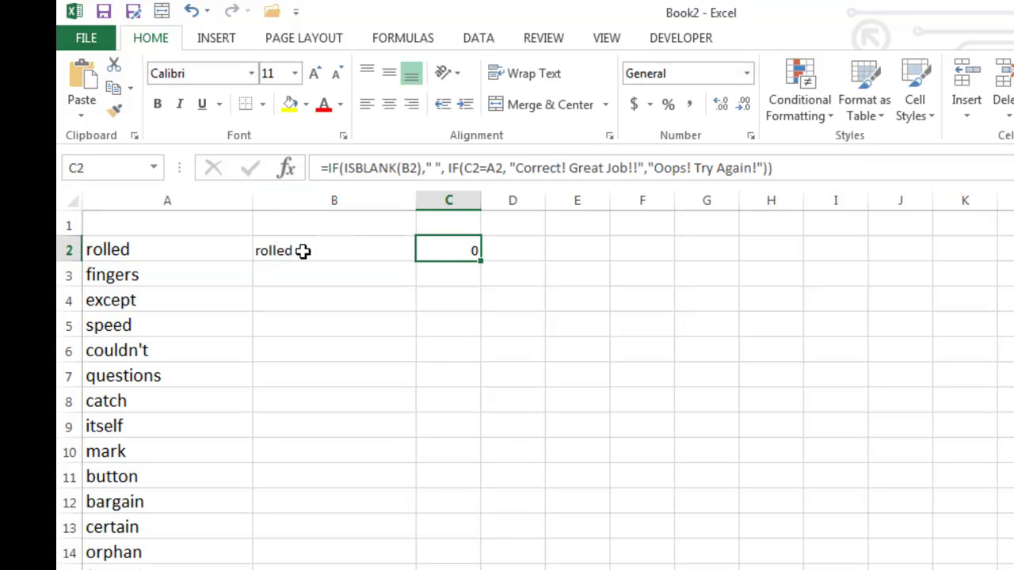
pyautogui.click(472, 168)
pyautogui.press('BackSpace')
pyautogui.write('B')
pyautogui.press('Return')
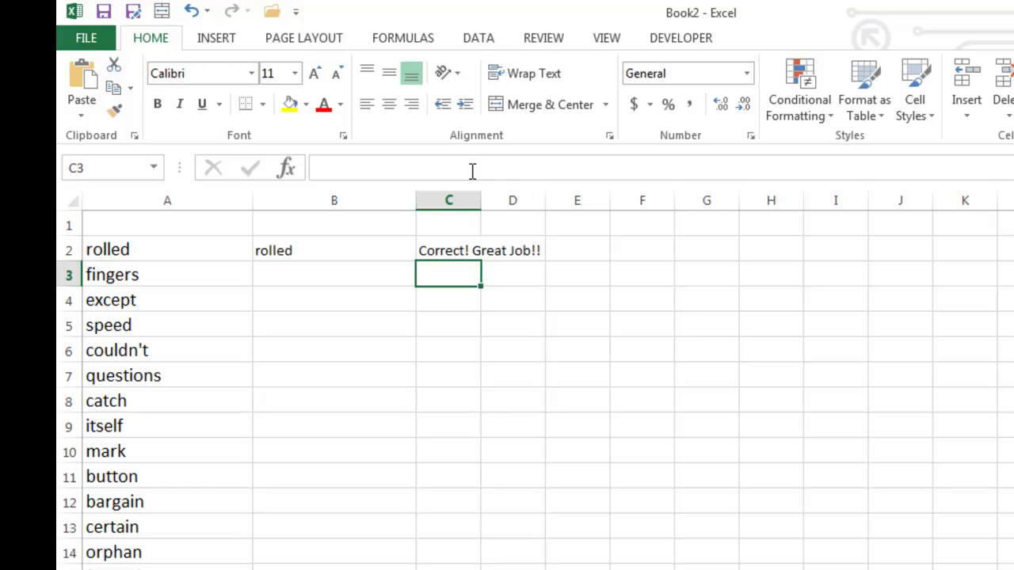
pyautogui.moveTo(482, 202); pyautogui.dragTo(600, 204)
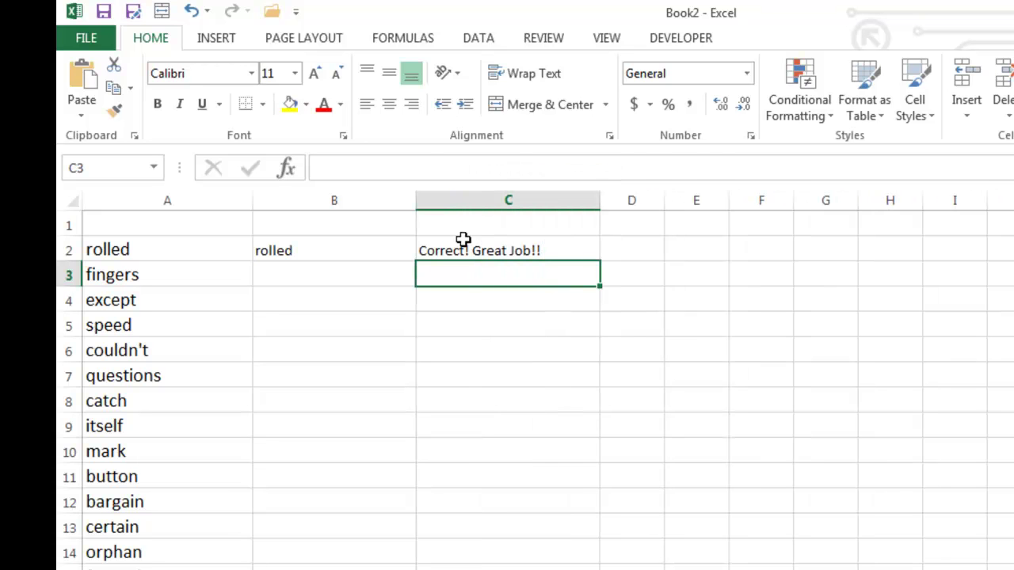
# Review C2's formula and enter "finger" in B3 as an incorrect sample answer
pyautogui.click(447, 254)
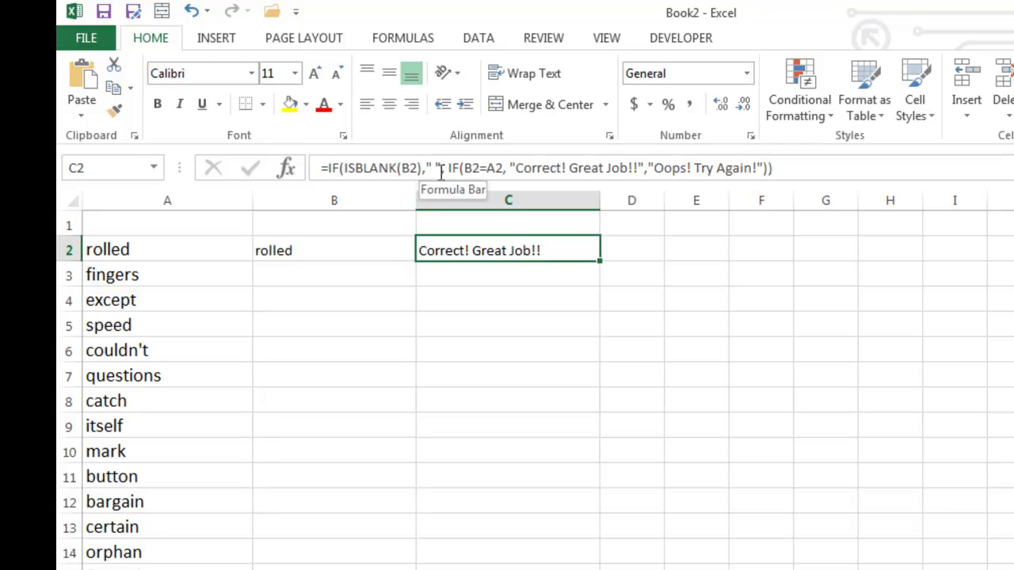
pyautogui.click(172, 257)
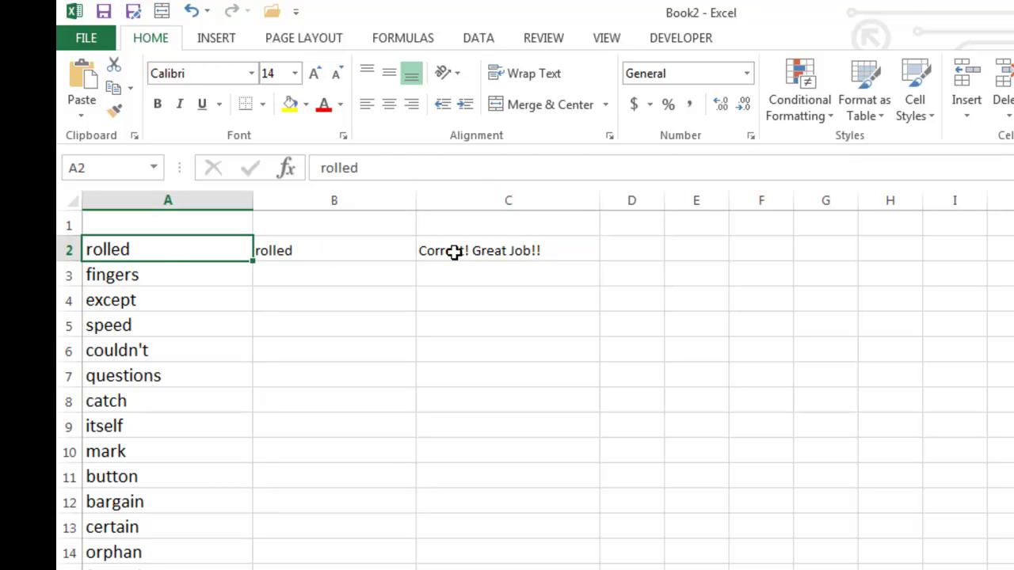
pyautogui.click(360, 274)
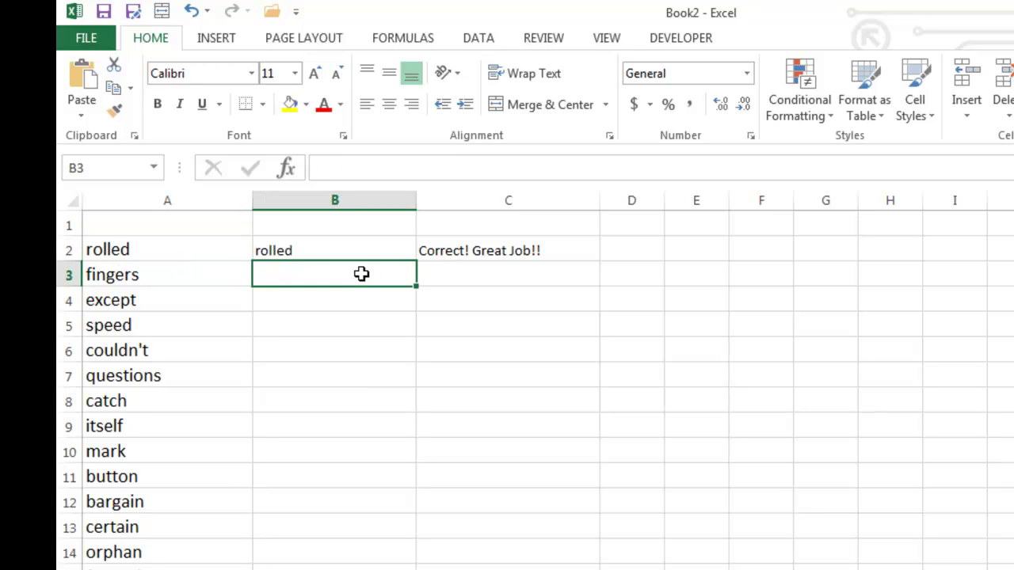
pyautogui.doubleClick(361, 274)
pyautogui.write('finger')
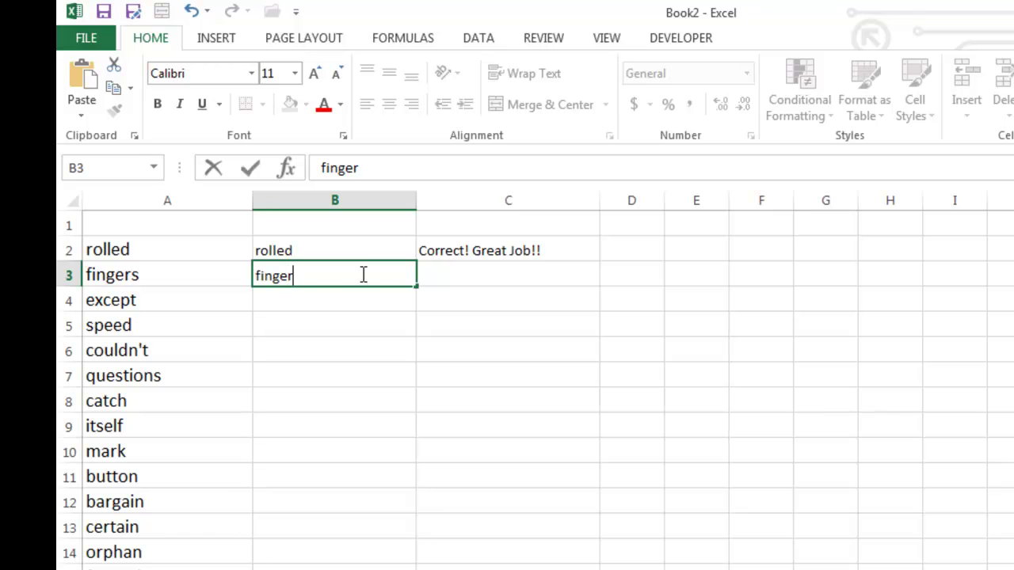
pyautogui.press('Return')
# Fill C2's feedback formula down column C alongside the word list and check the copied formula in C3
pyautogui.click(474, 253)
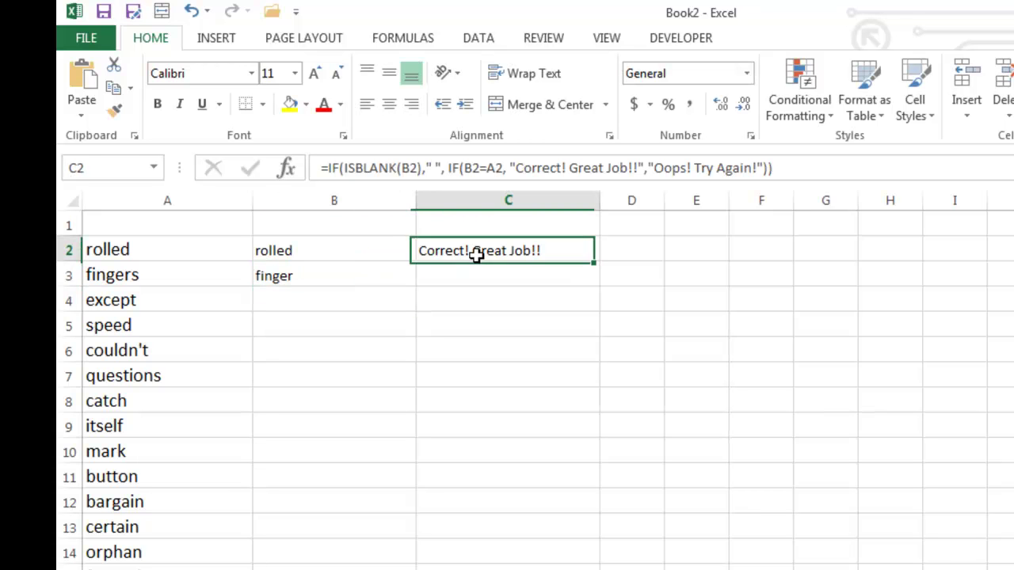
pyautogui.moveTo(602, 262)
pyautogui.mouseDown()
pyautogui.moveTo(598, 567)
pyautogui.moveTo(553, 543)
pyautogui.mouseUp()
pyautogui.scroll(1, 552, 543)
pyautogui.click(545, 512)
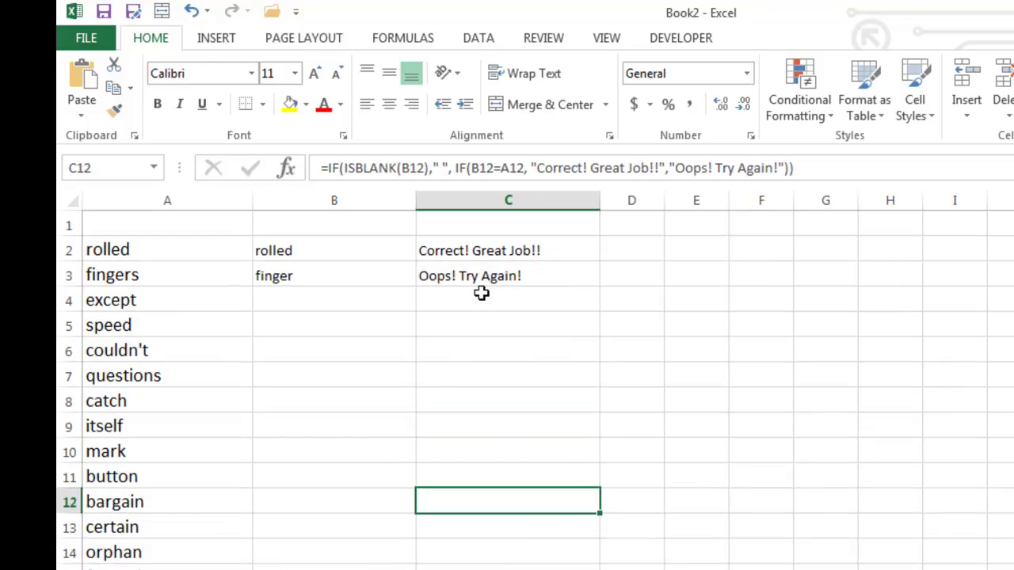
pyautogui.click(468, 276)
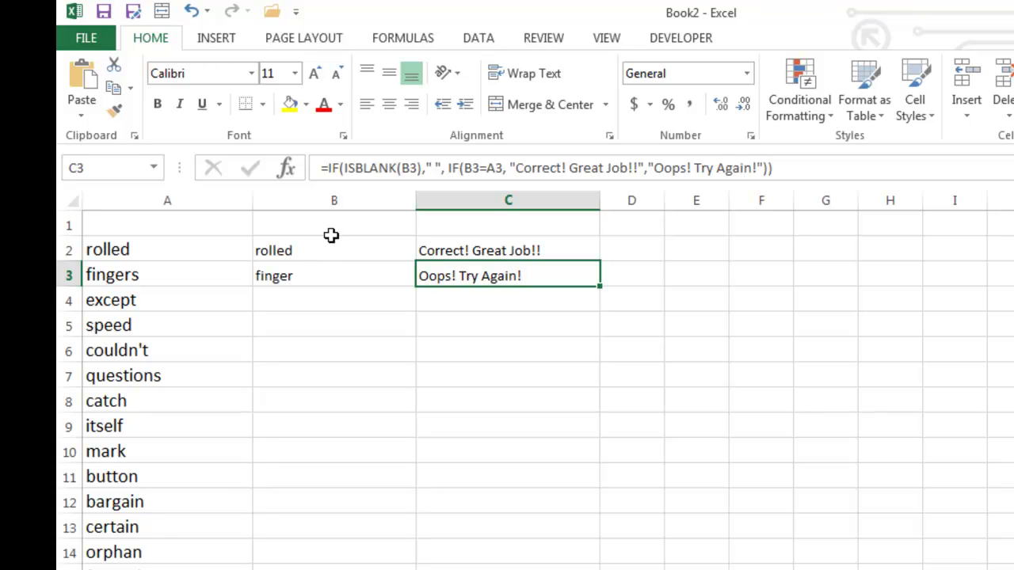
# Format column B in Arial at font size 14 and center its contents
pyautogui.click(318, 196)
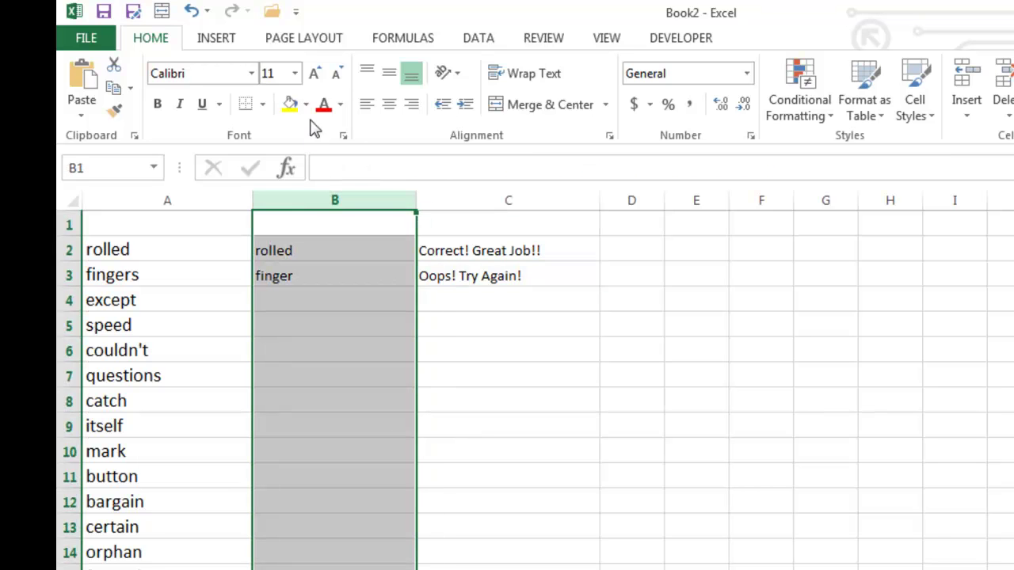
pyautogui.click(252, 73)
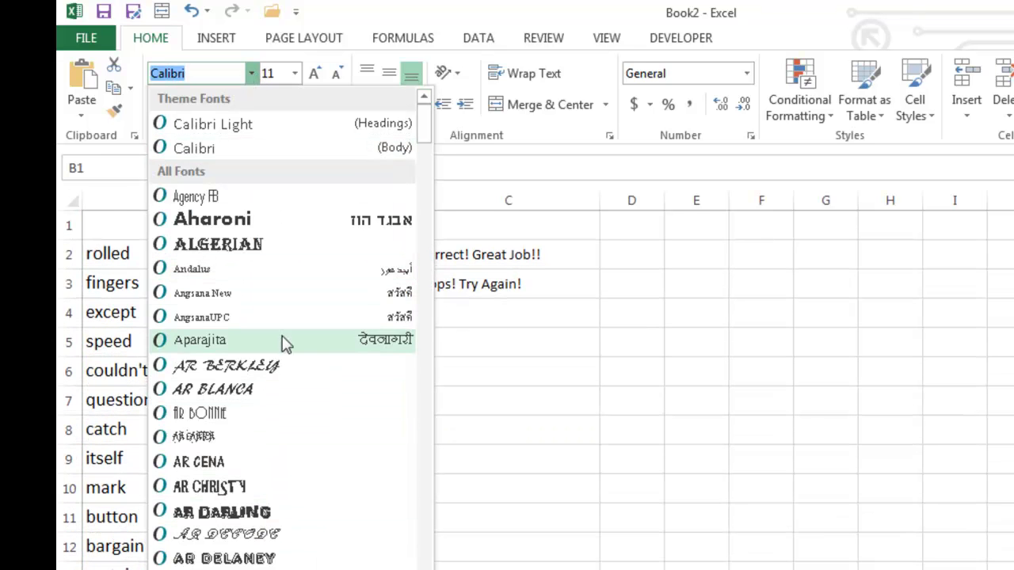
pyautogui.scroll(-4, 290, 451)
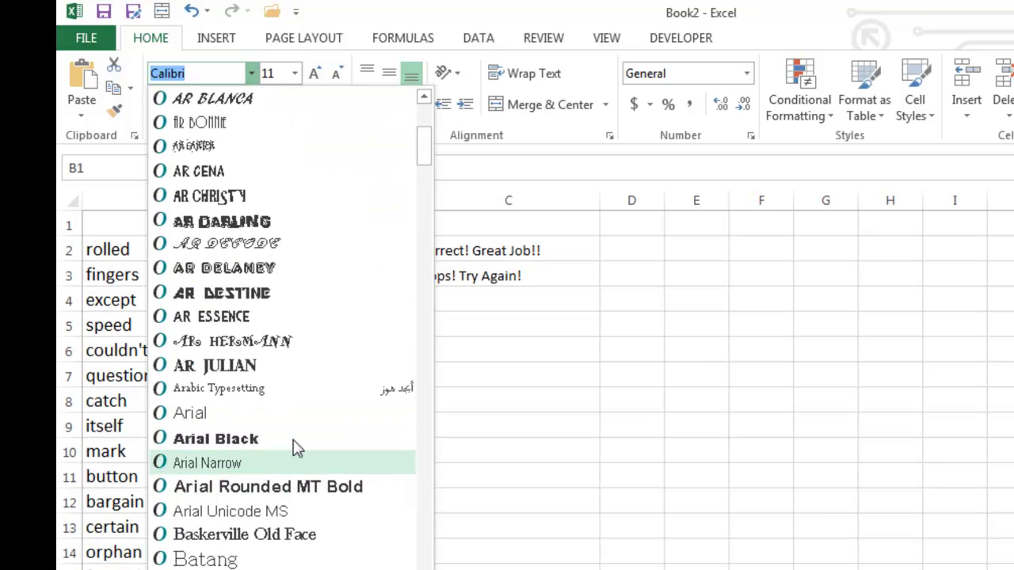
pyautogui.click(288, 413)
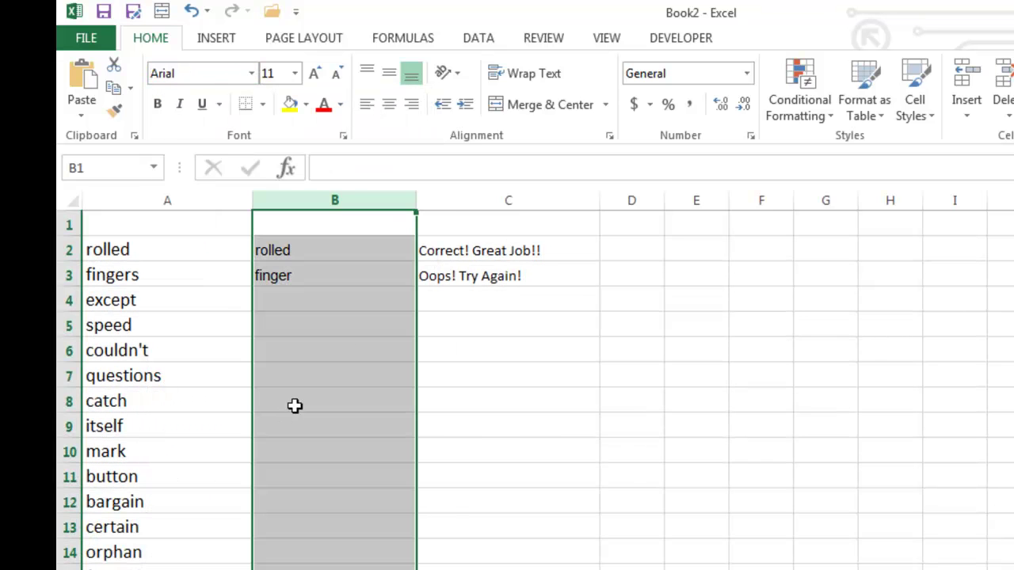
pyautogui.click(295, 73)
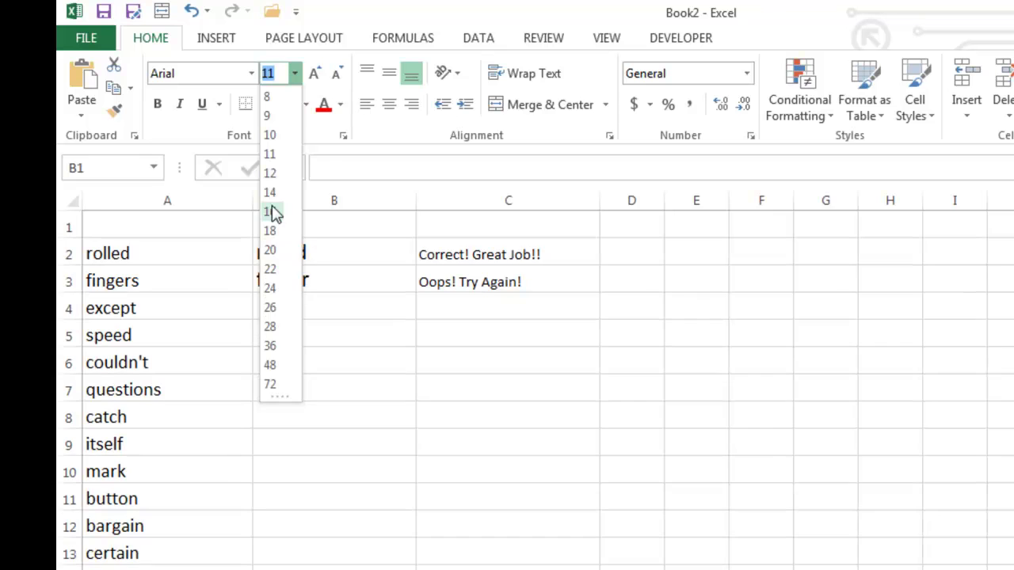
pyautogui.click(273, 191)
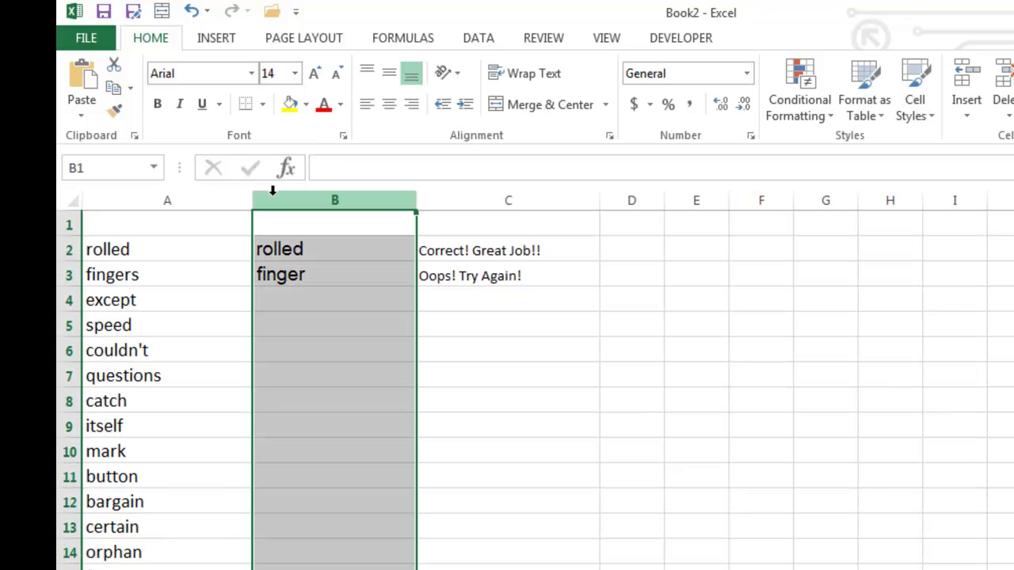
pyautogui.click(389, 107)
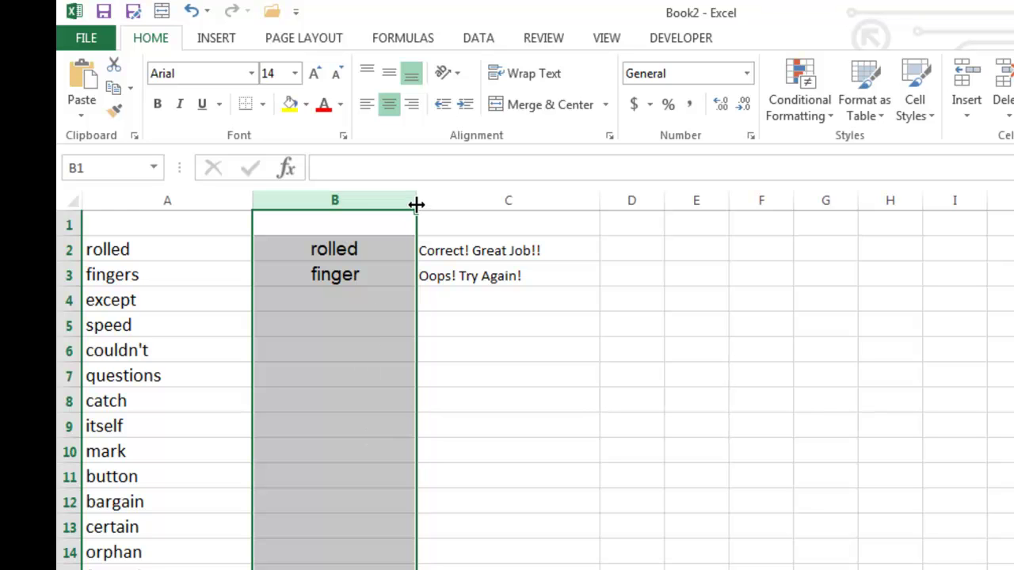
# Try font size 16 on column B and settle on size 15
pyautogui.click(294, 73)
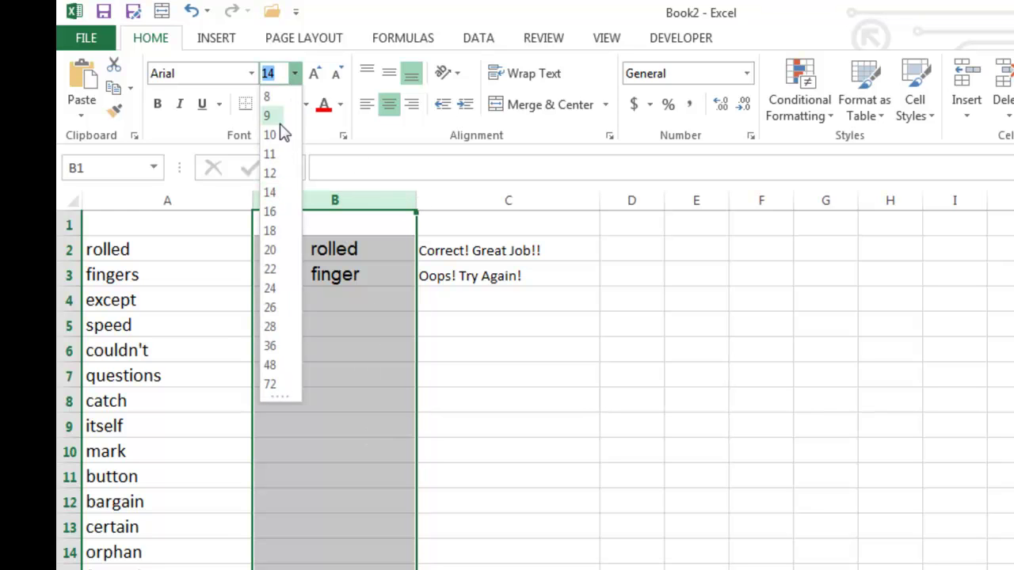
pyautogui.click(273, 212)
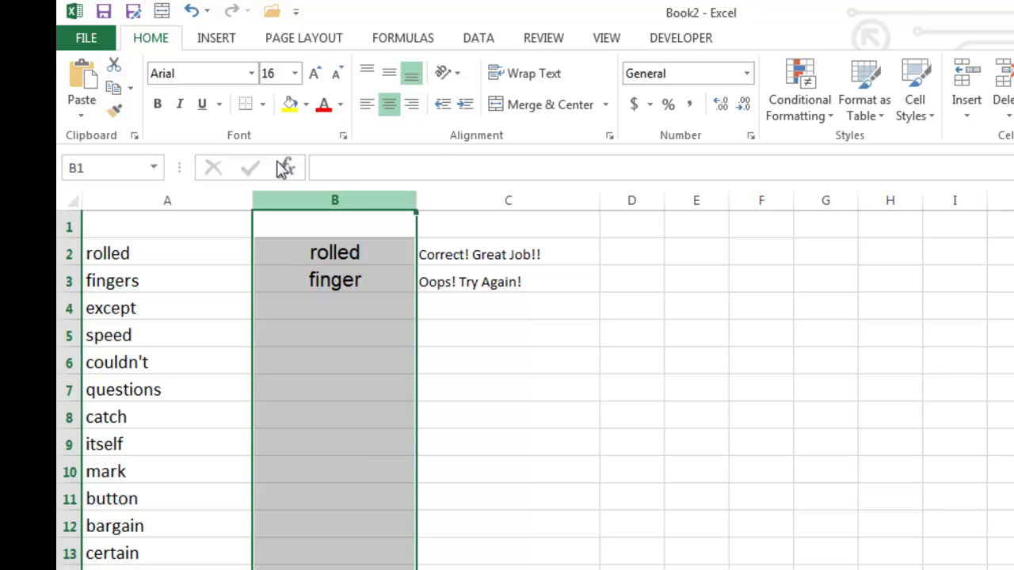
pyautogui.click(272, 73)
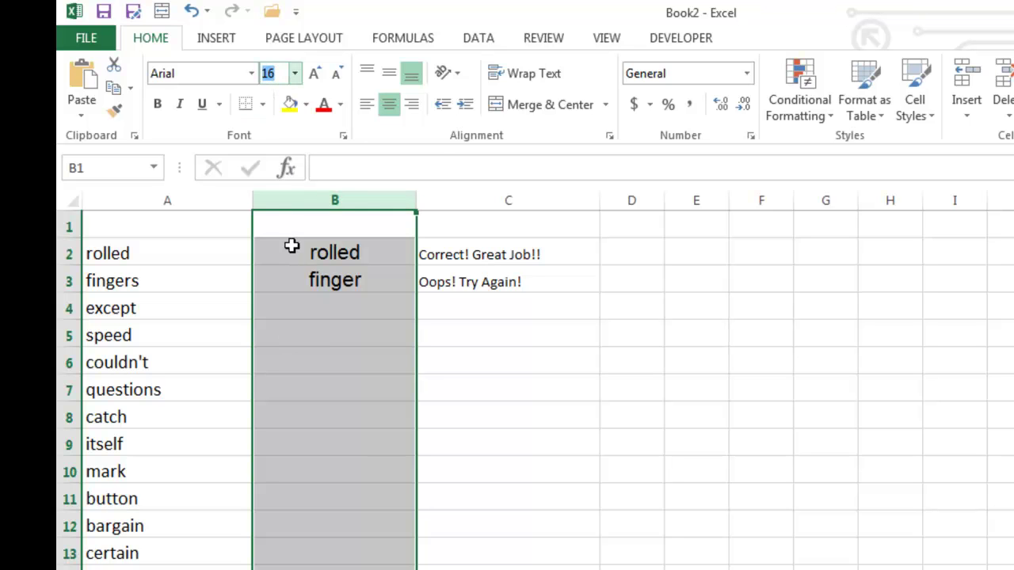
pyautogui.write('15')
pyautogui.press('Return')
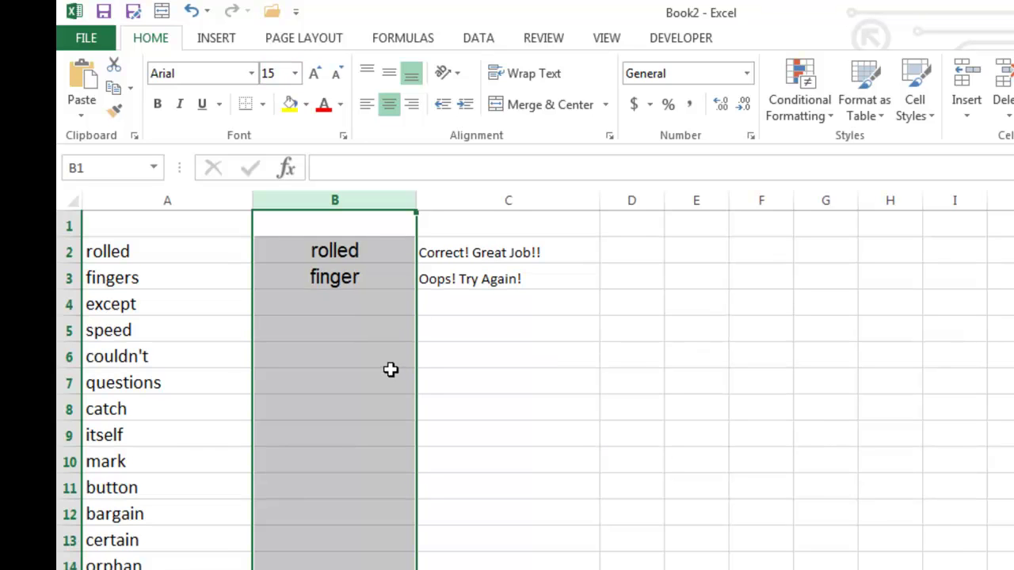
pyautogui.click(392, 372)
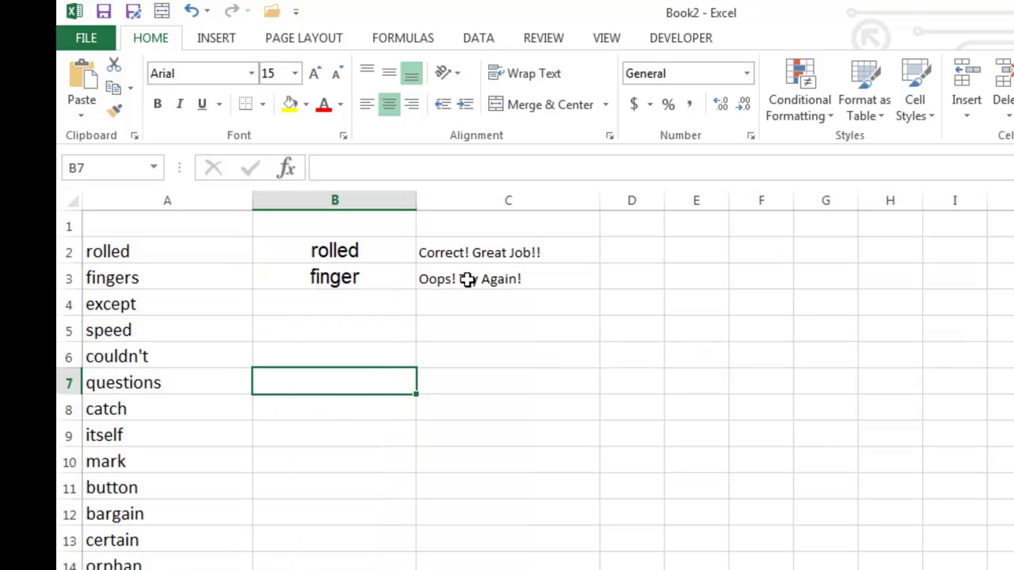
# Set the font size of column C to 20 and widen the column to fit the feedback messages
pyautogui.click(471, 201)
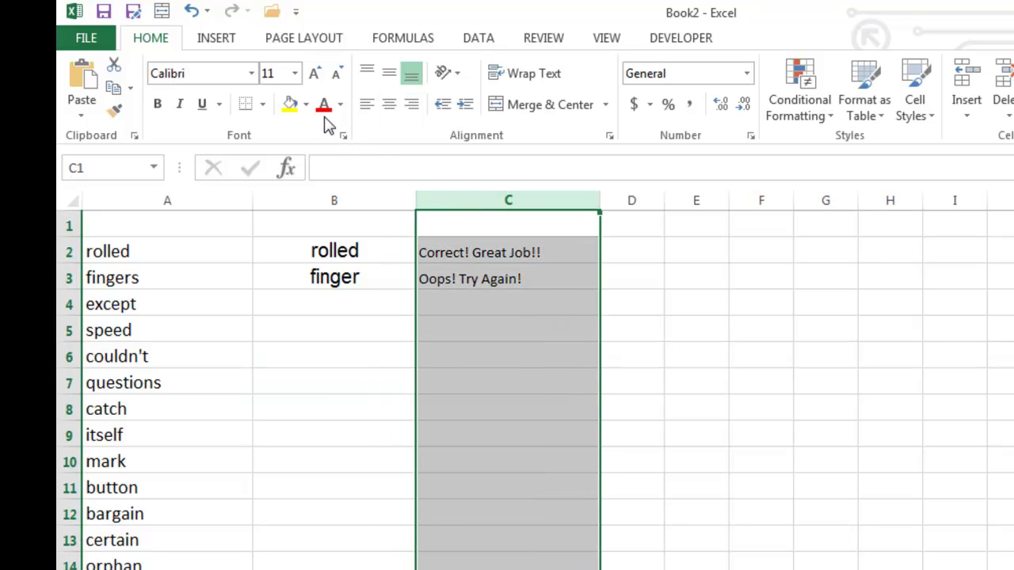
pyautogui.click(295, 75)
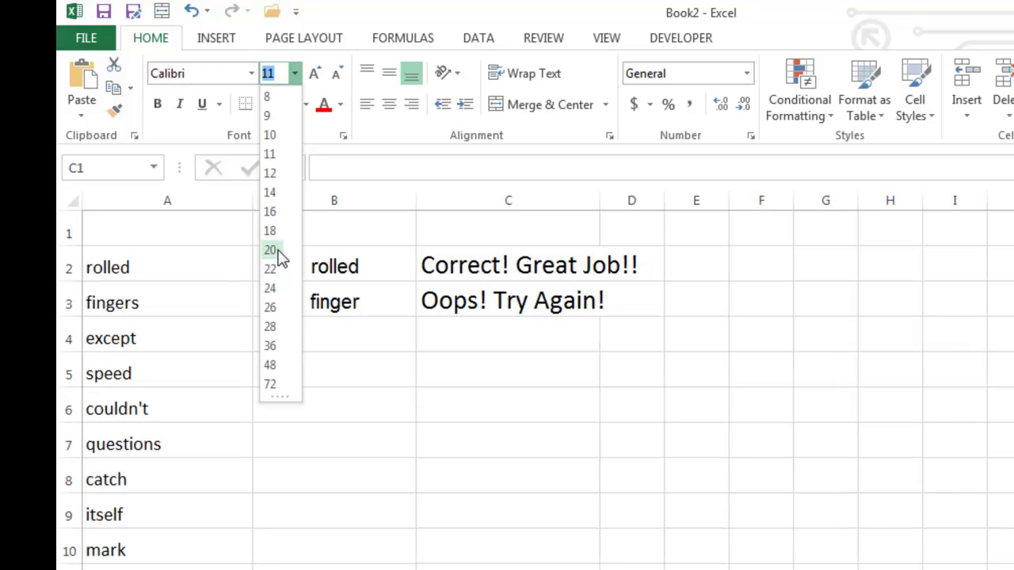
pyautogui.click(270, 250)
pyautogui.moveTo(602, 204); pyautogui.dragTo(710, 204)
pyautogui.click(671, 320)
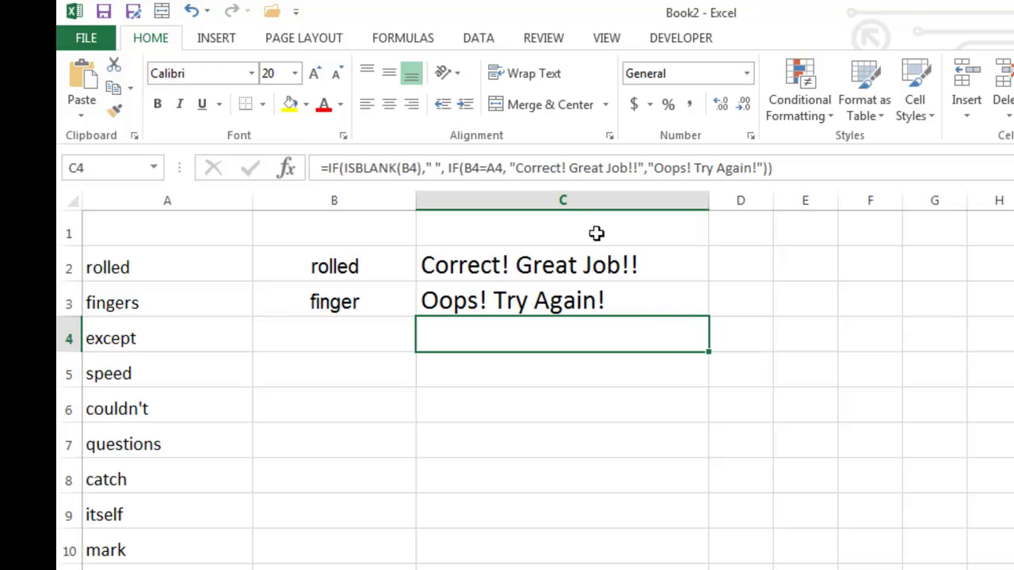
# Center the feedback messages in column C
pyautogui.click(560, 199)
pyautogui.click(389, 104)
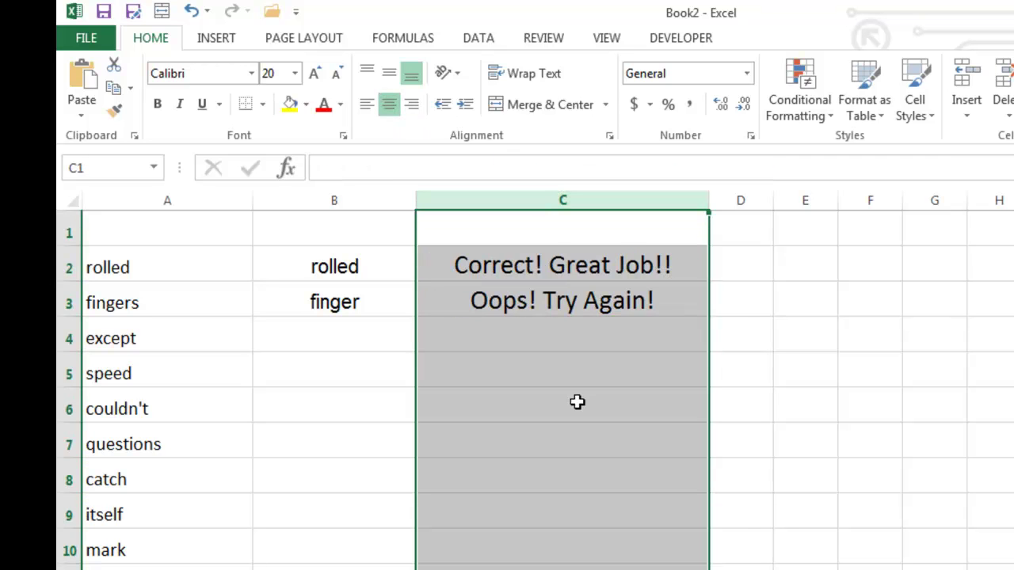
pyautogui.click(577, 402)
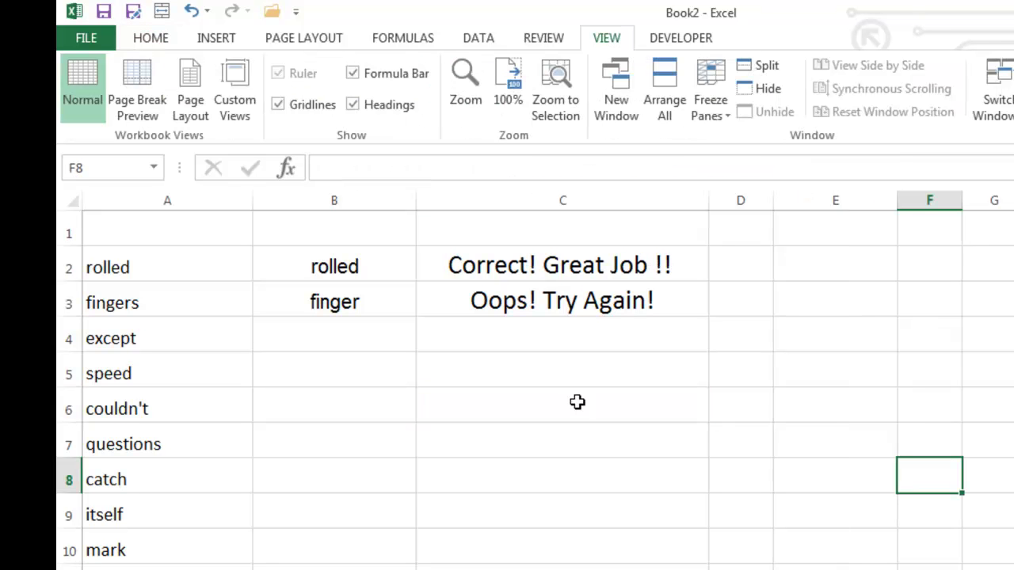
pyautogui.click(583, 383)
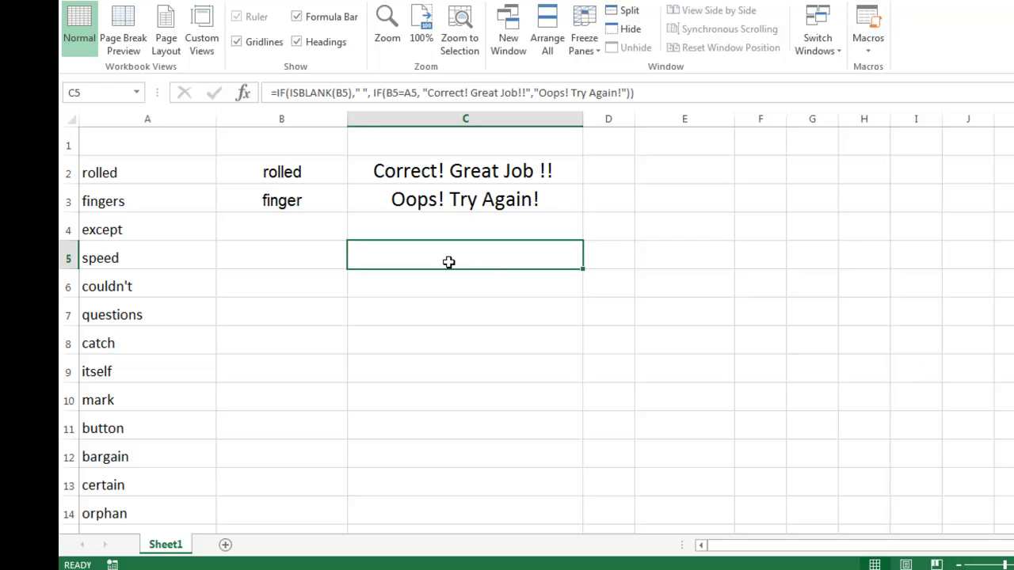
pyautogui.click(301, 262)
pyautogui.scroll(-3, 300, 262)
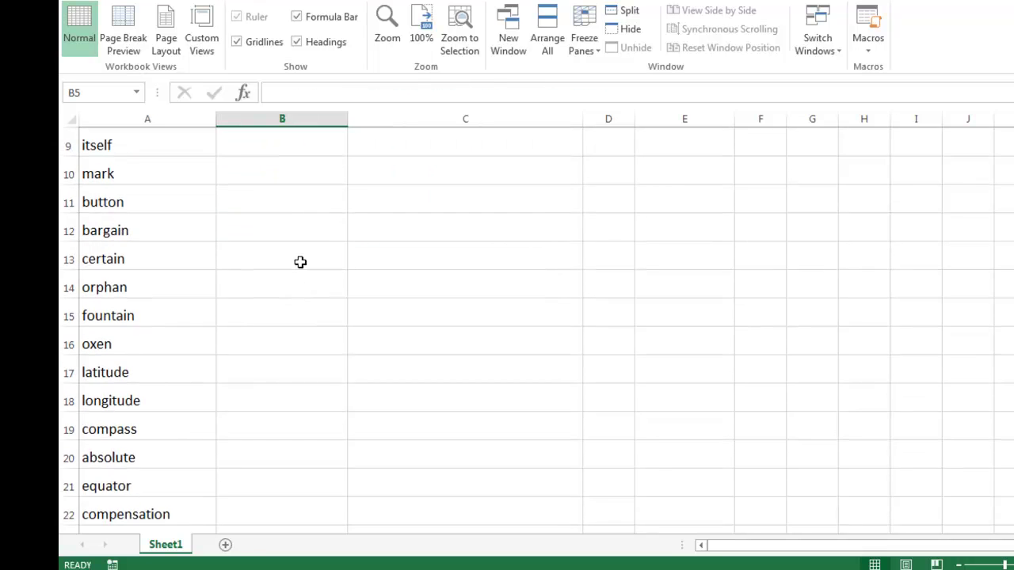
pyautogui.scroll(3, 300, 262)
# Rename the Sheet1 worksheet as "Lesson 1"
pyautogui.rightClick(168, 546)
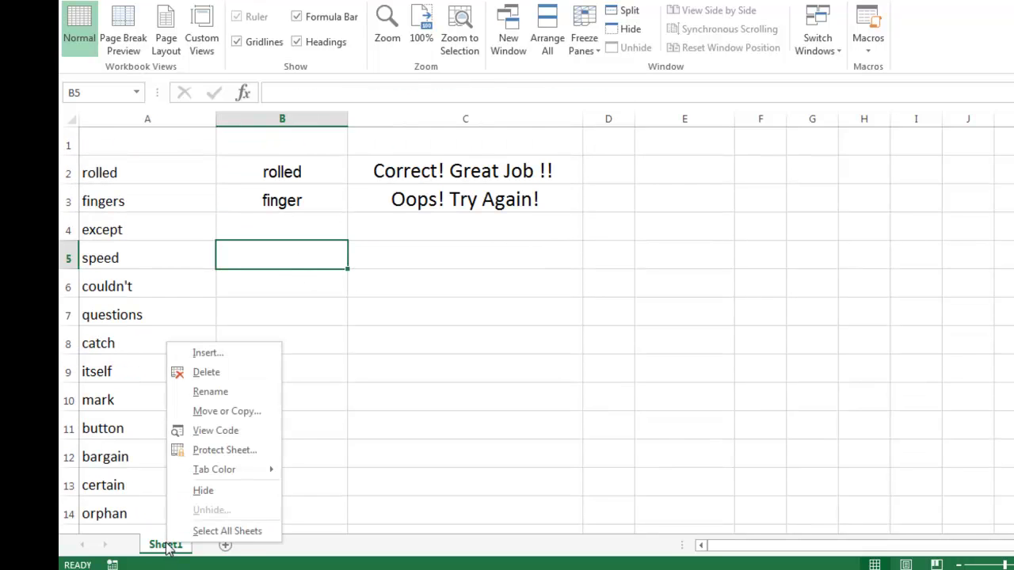
pyautogui.click(225, 396)
pyautogui.write('Lesson 1')
pyautogui.click(352, 293)
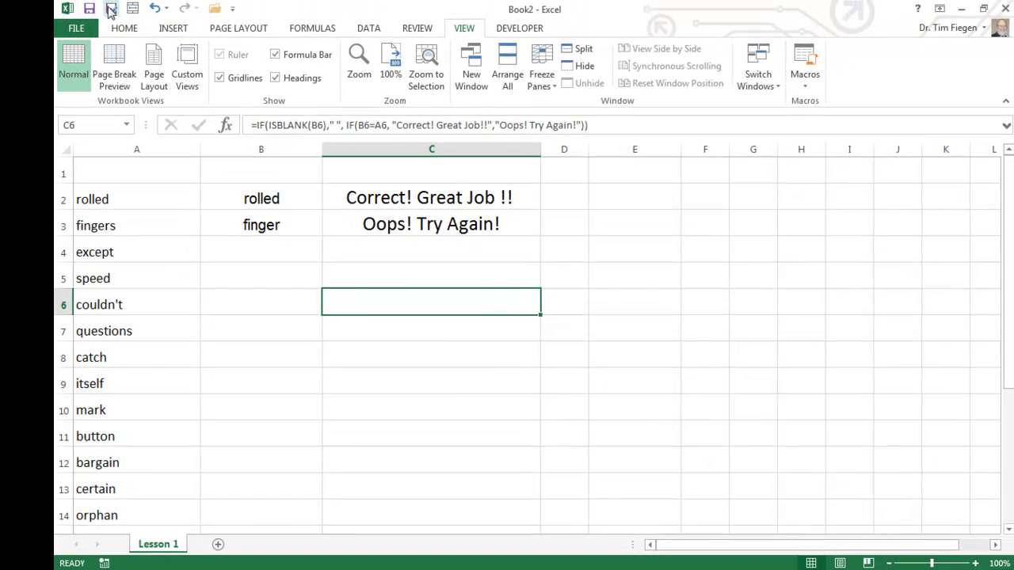
# Save the workbook as "4th grade spelling - year" in the SPED 465 folder under Dropbox, Desktop Files, aFall 2015
pyautogui.click(111, 9)
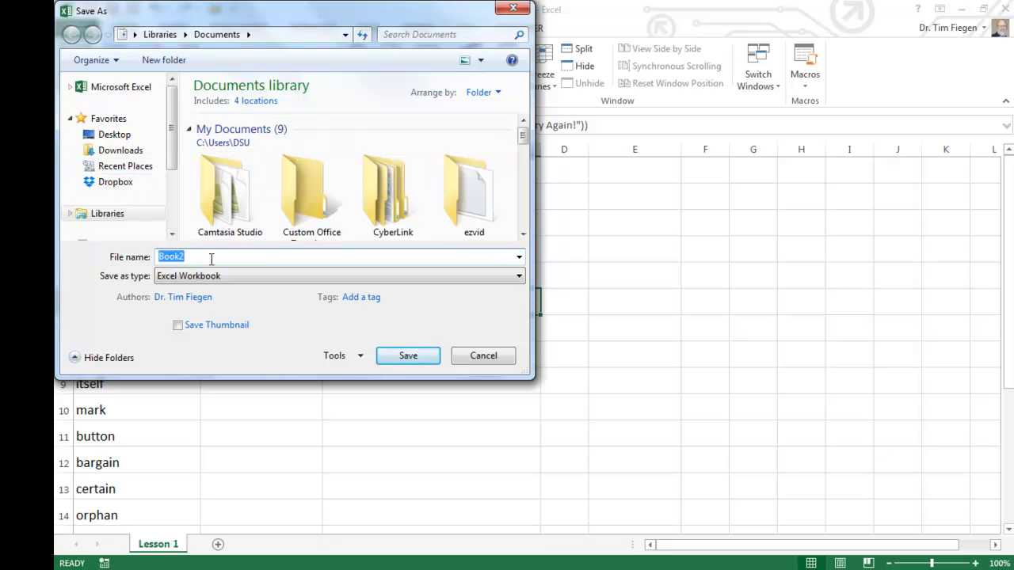
pyautogui.write('4th grade spelling - year')
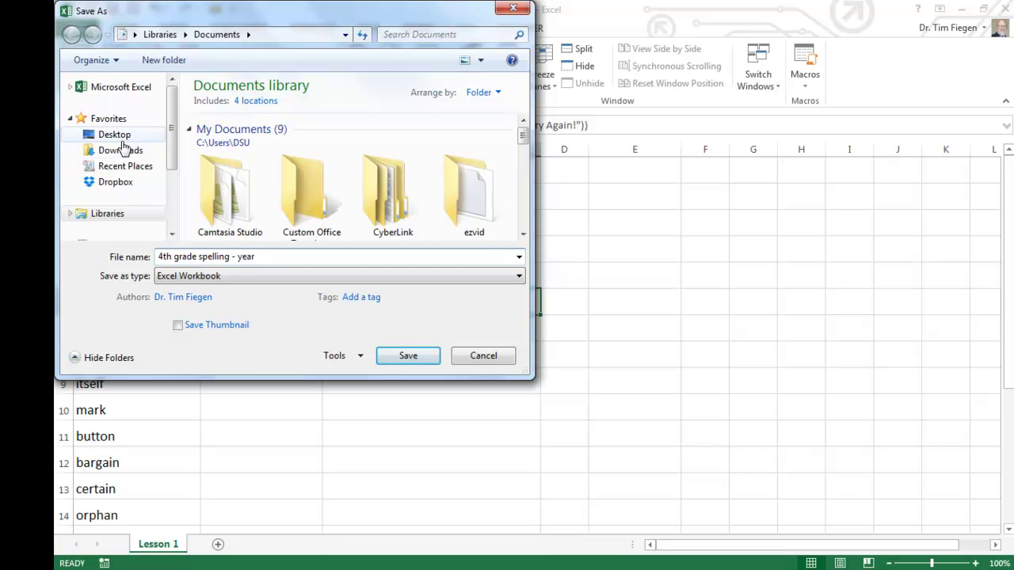
pyautogui.click(116, 183)
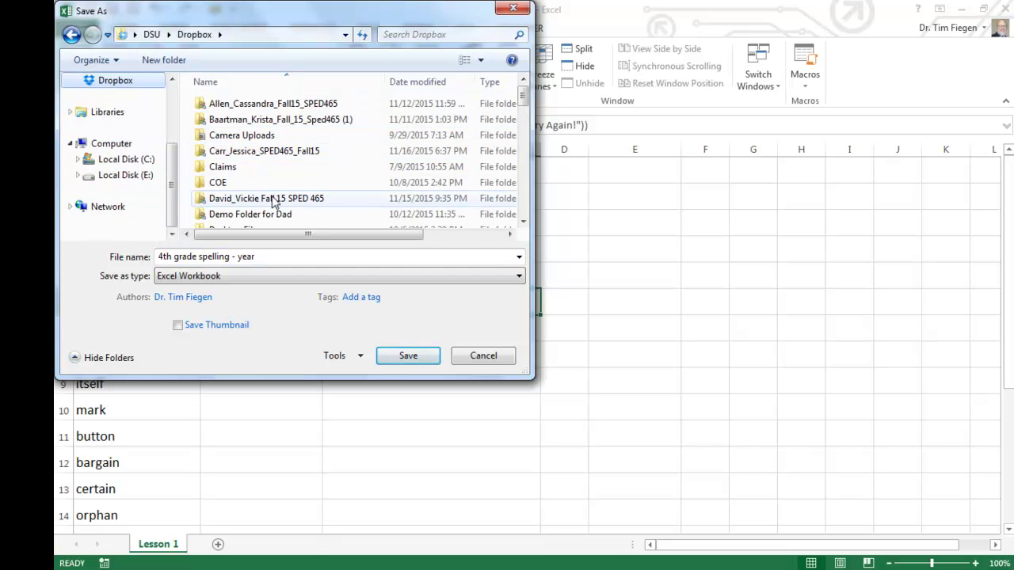
pyautogui.moveTo(524, 104); pyautogui.dragTo(525, 119)
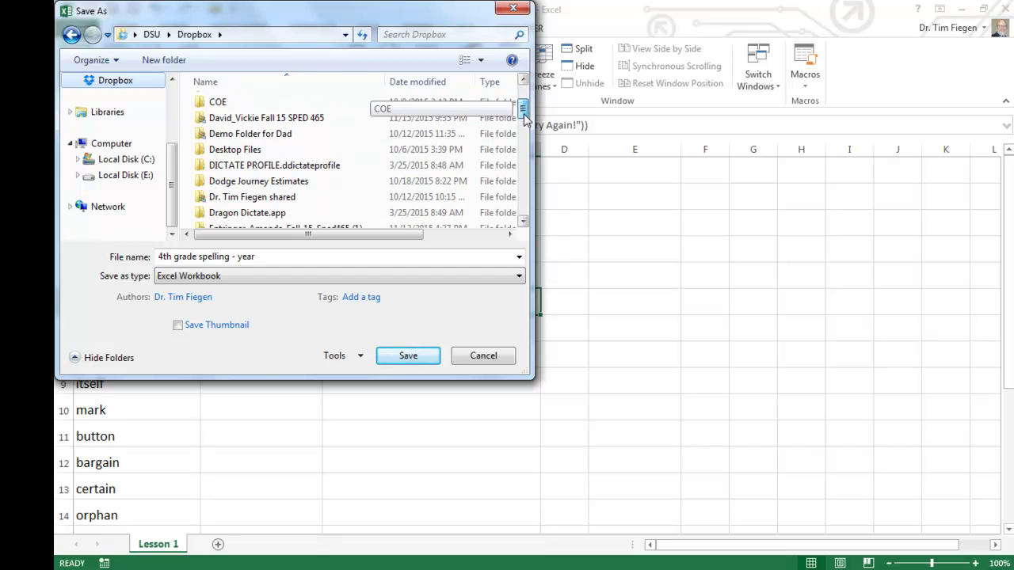
pyautogui.doubleClick(345, 150)
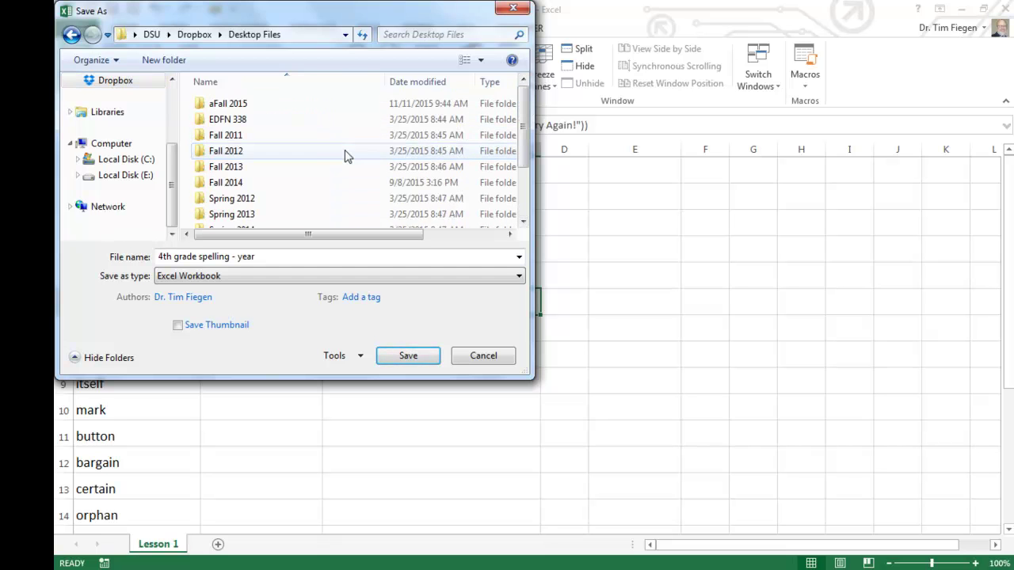
pyautogui.doubleClick(281, 106)
pyautogui.doubleClick(252, 183)
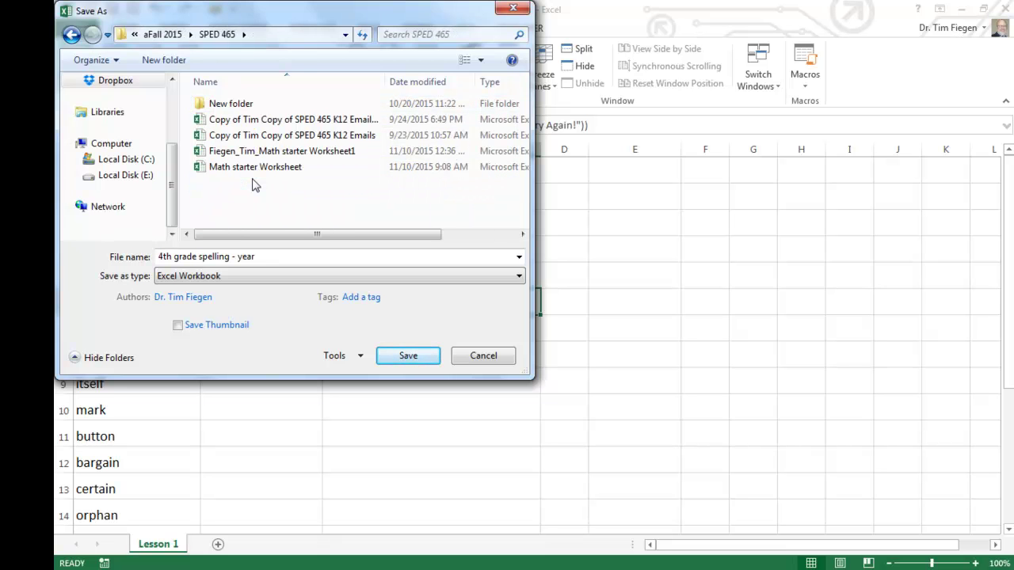
pyautogui.click(406, 356)
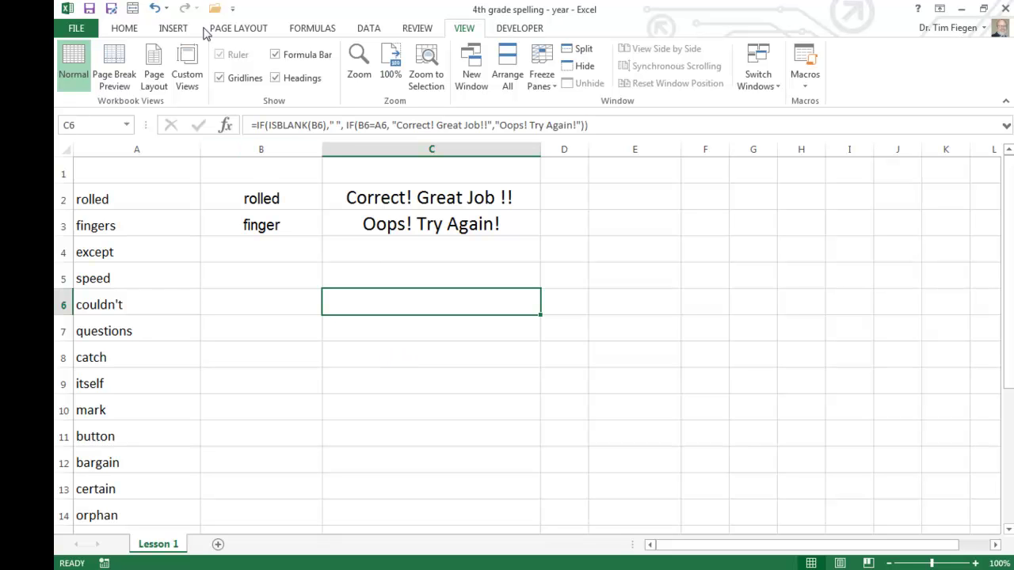
# Save a copy of the workbook as an Excel Macro-Enabled Template under the name "4th grade spelling - year"
pyautogui.click(112, 8)
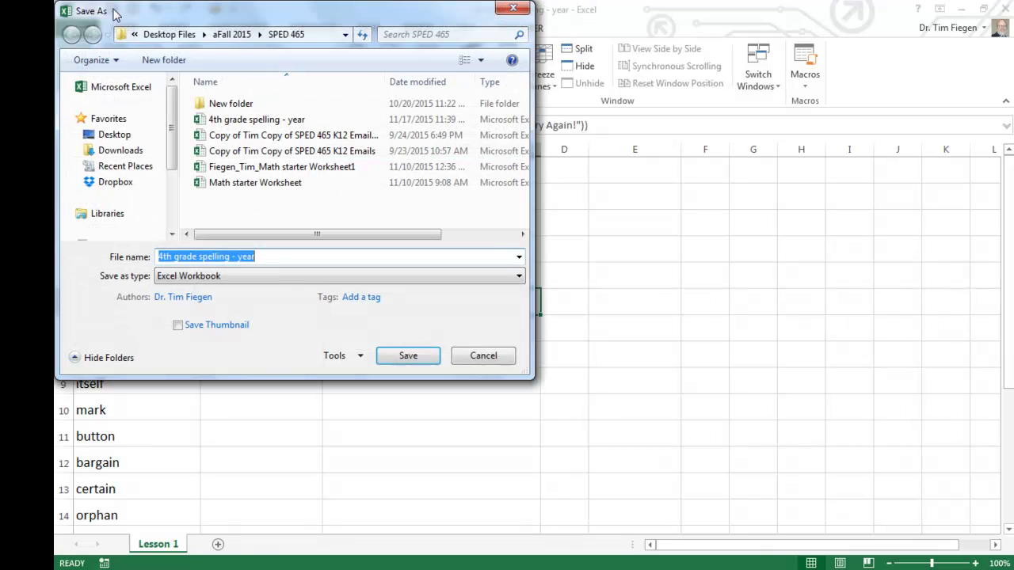
pyautogui.click(295, 277)
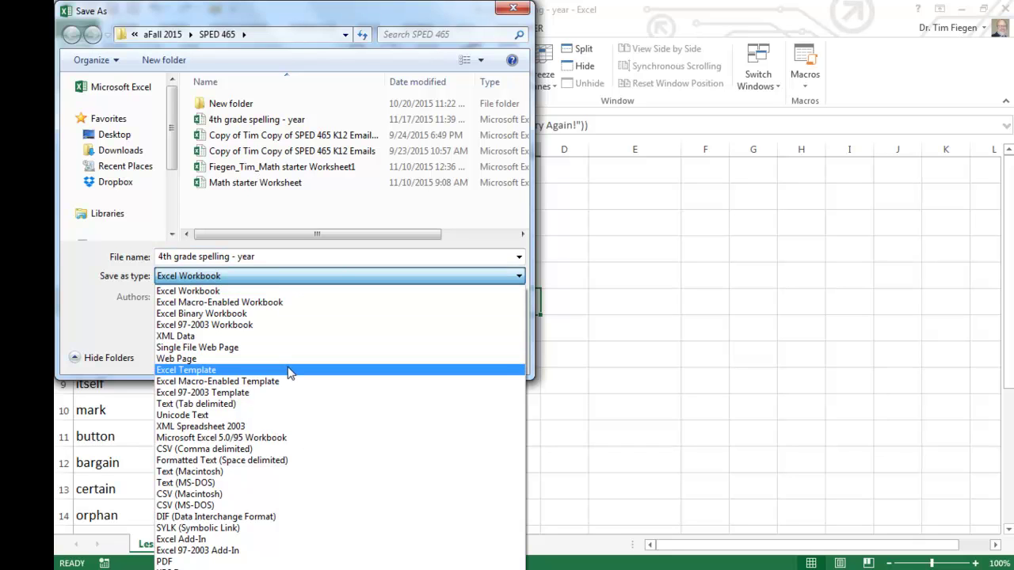
pyautogui.click(247, 383)
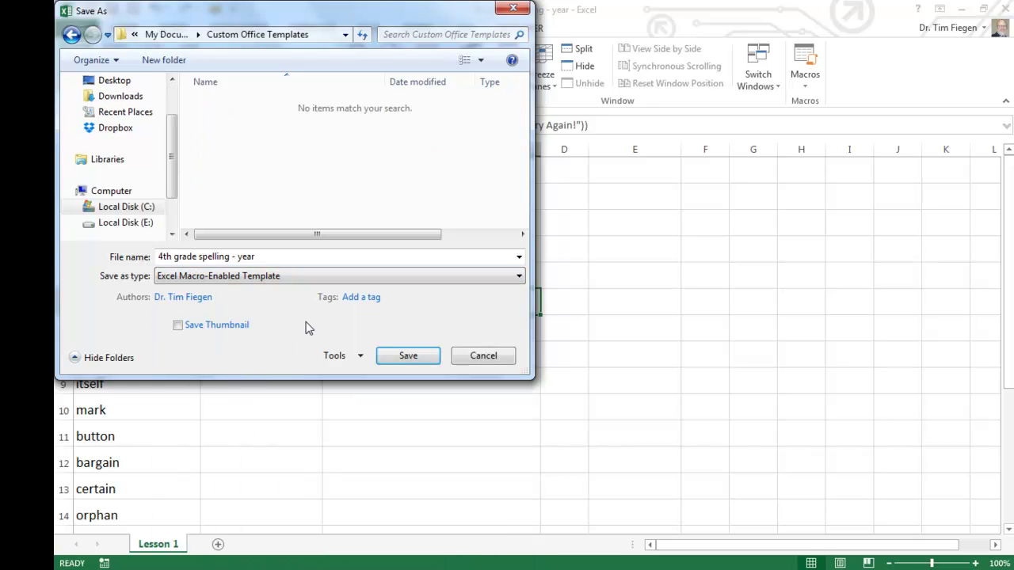
pyautogui.click(405, 358)
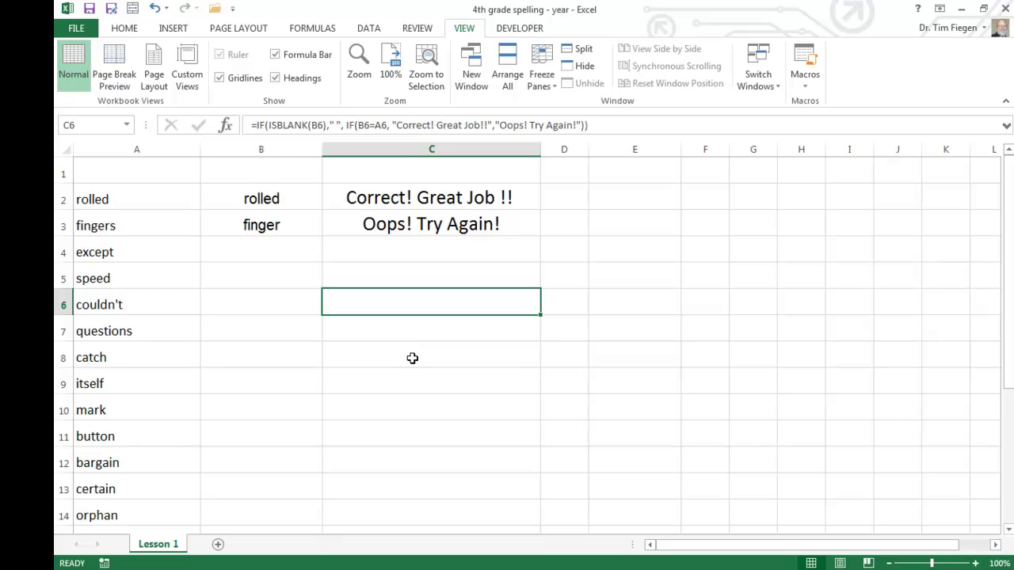
# Add a new worksheet named "Lesson 2" and return to the start of the Lesson 1 word list
pyautogui.scroll(-5, 398, 352)
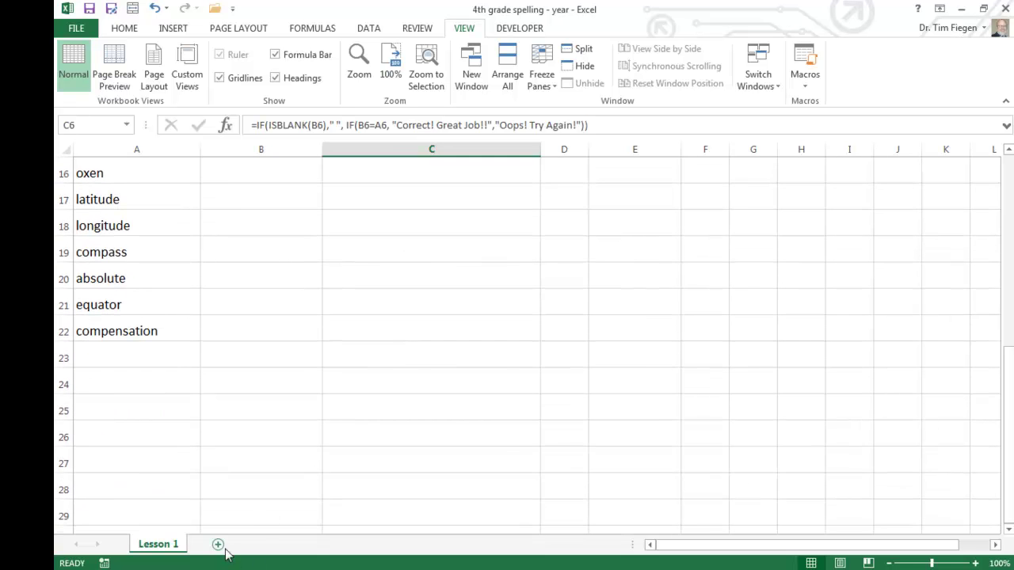
pyautogui.click(218, 546)
pyautogui.rightClick(222, 545)
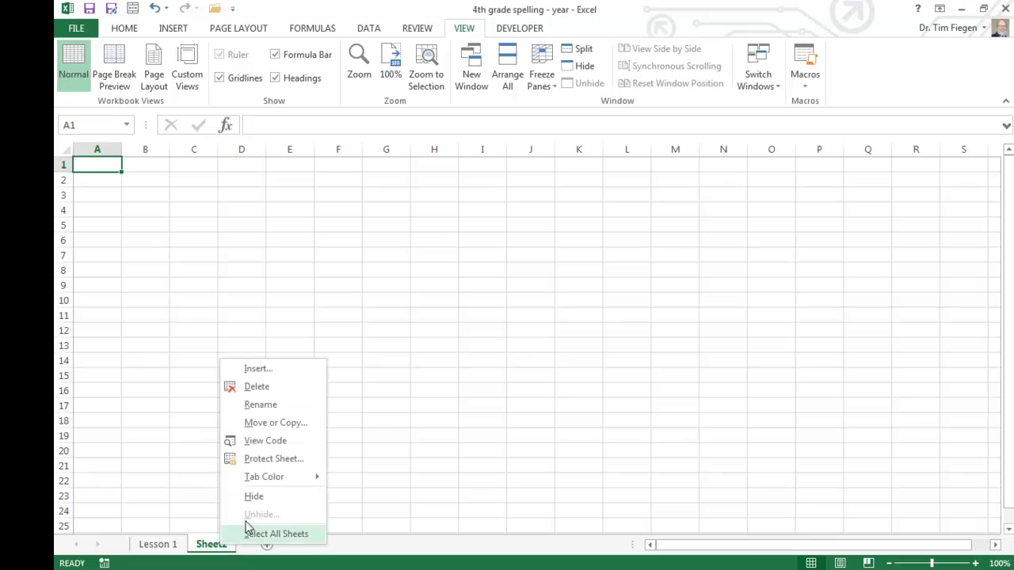
pyautogui.click(278, 408)
pyautogui.write('Lesson 2')
pyautogui.press('Return')
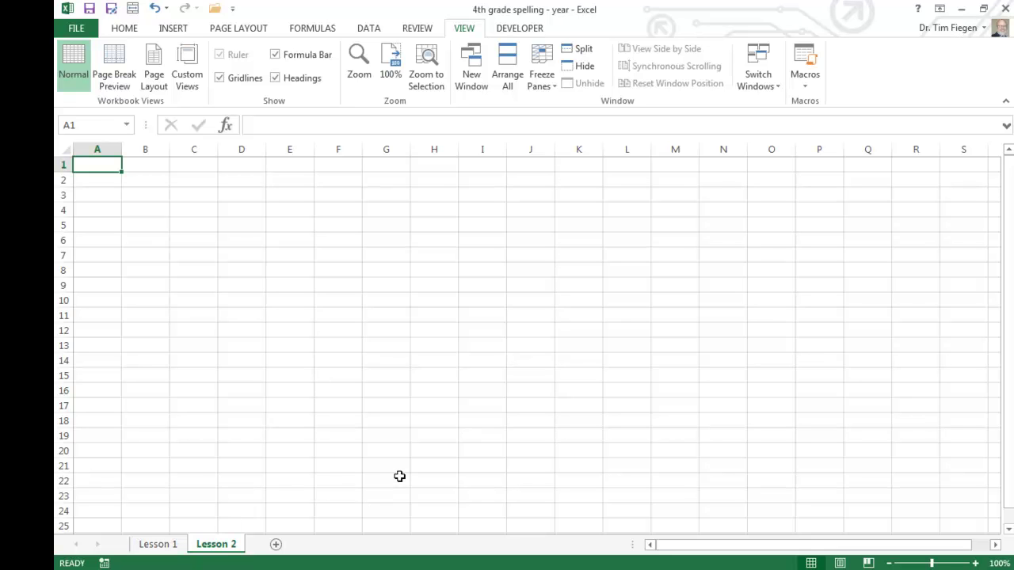
pyautogui.click(176, 546)
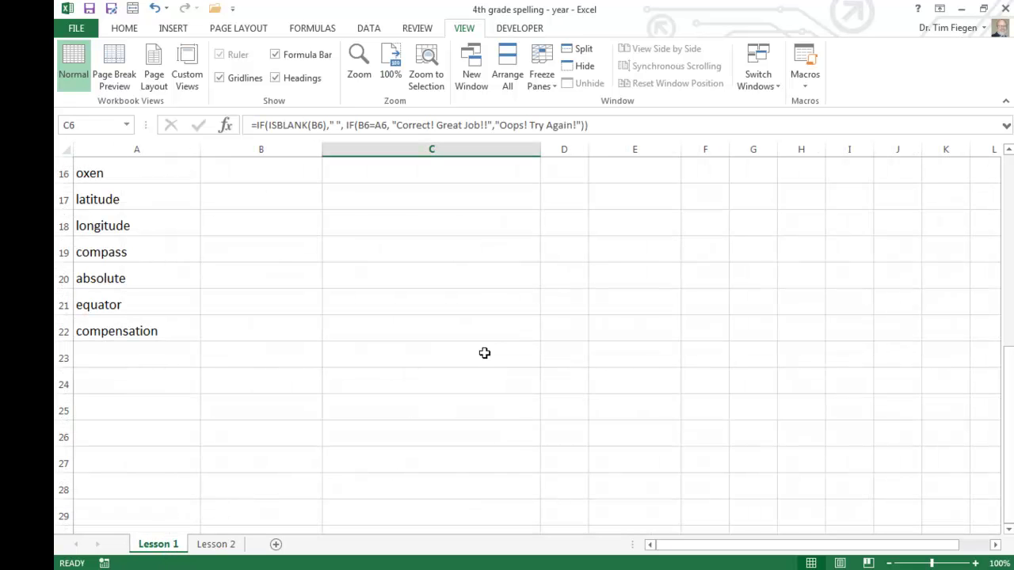
pyautogui.scroll(5, 274, 278)
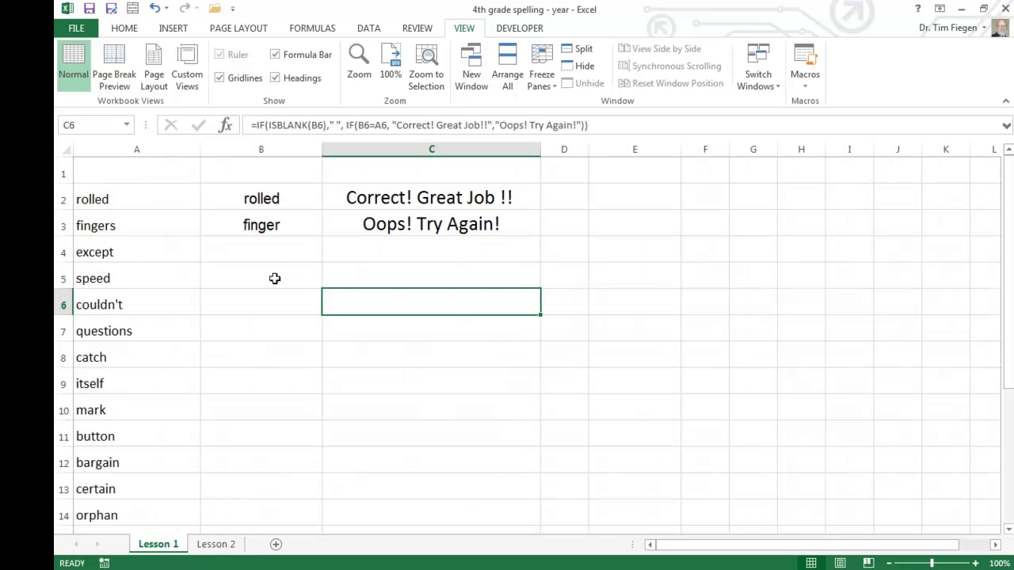
# Create a custom ribbon tab in the Excel options and name it "Speak"
pyautogui.click(73, 28)
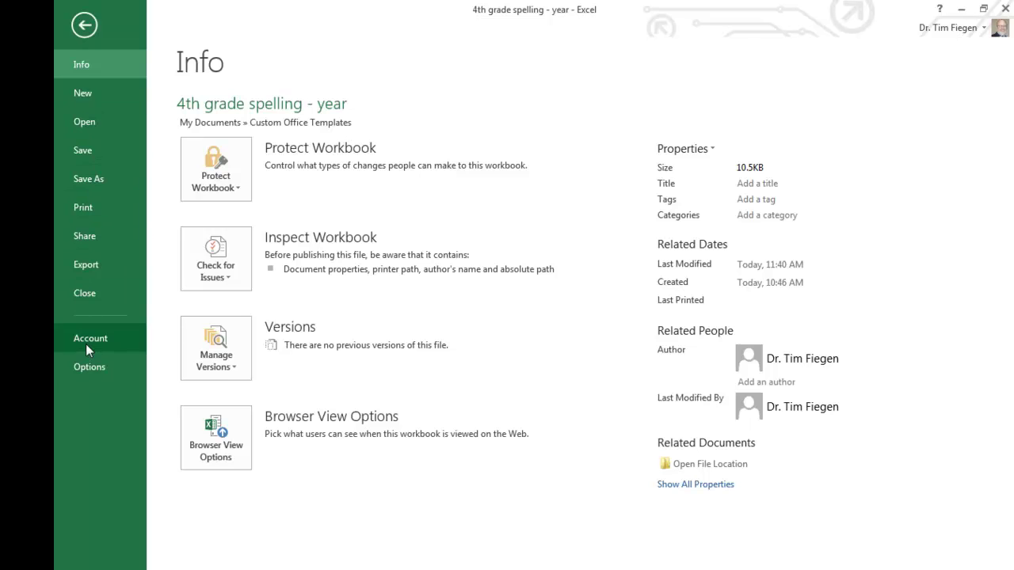
pyautogui.click(86, 367)
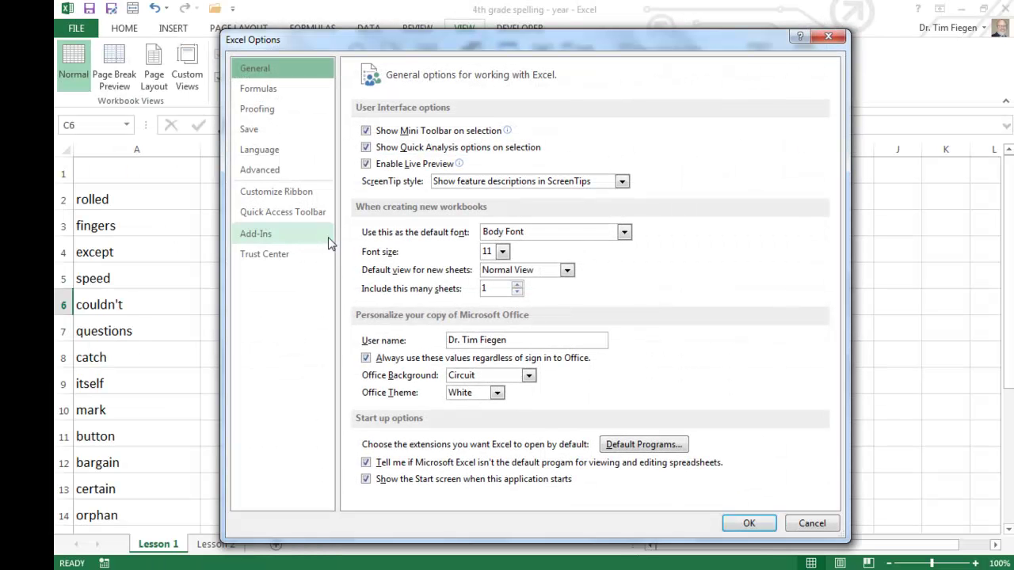
pyautogui.click(289, 195)
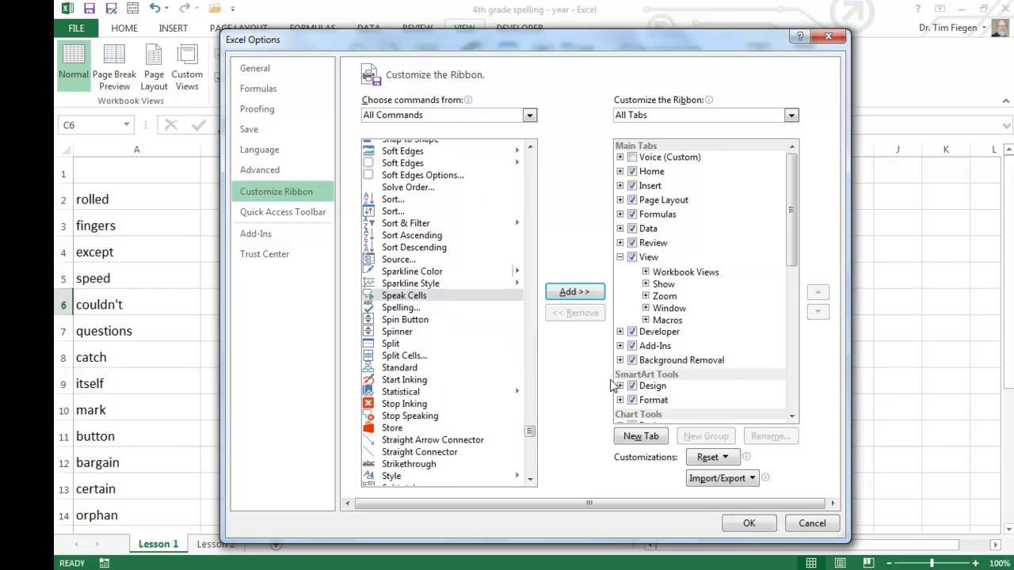
pyautogui.click(642, 437)
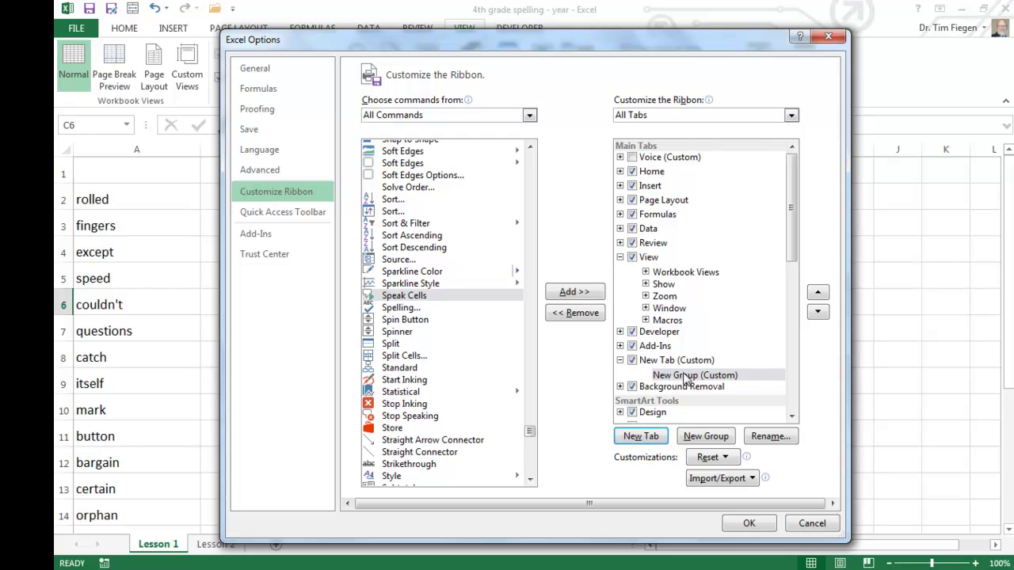
pyautogui.click(655, 362)
pyautogui.rightClick(653, 362)
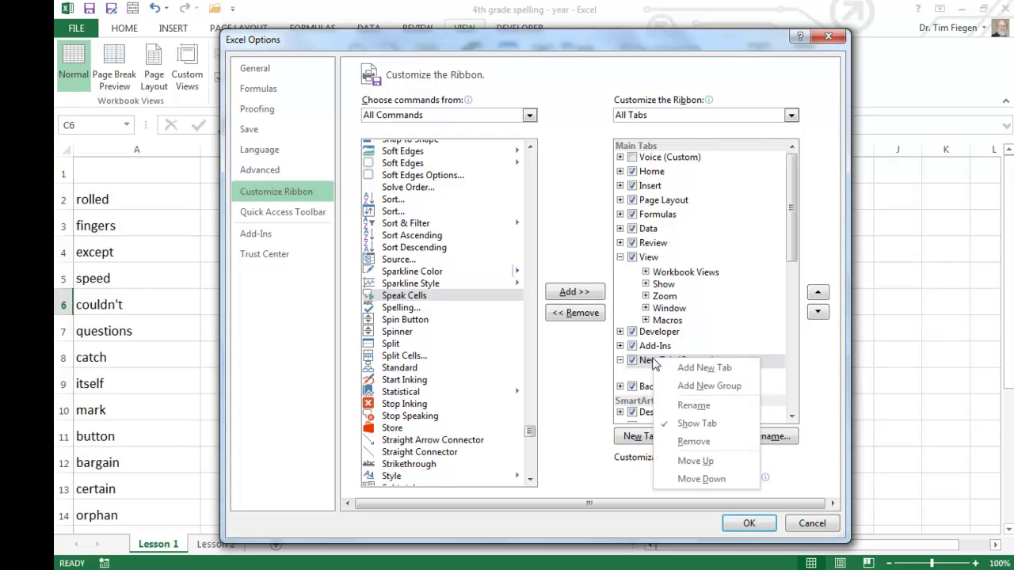
pyautogui.click(695, 406)
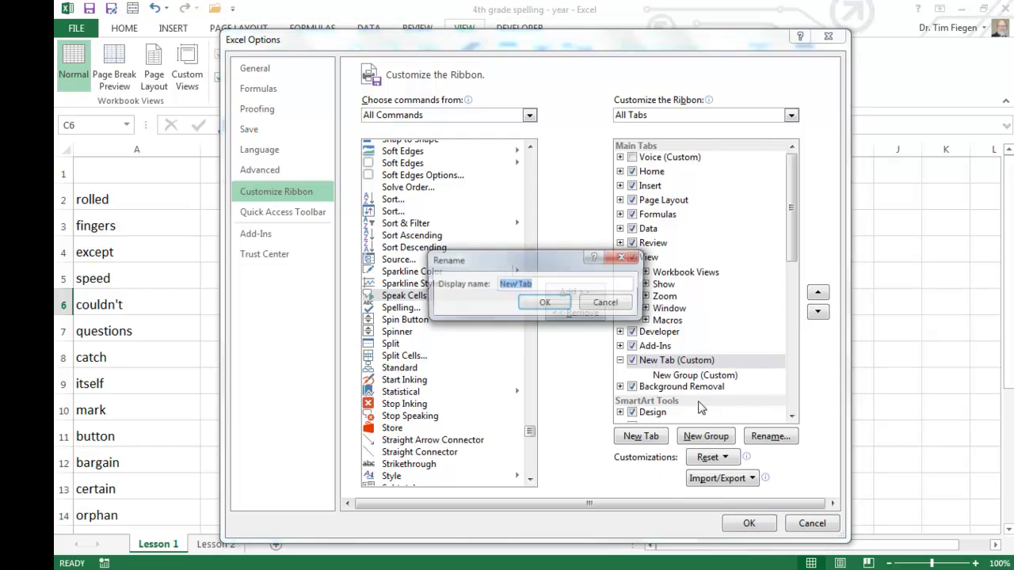
pyautogui.write('Speak')
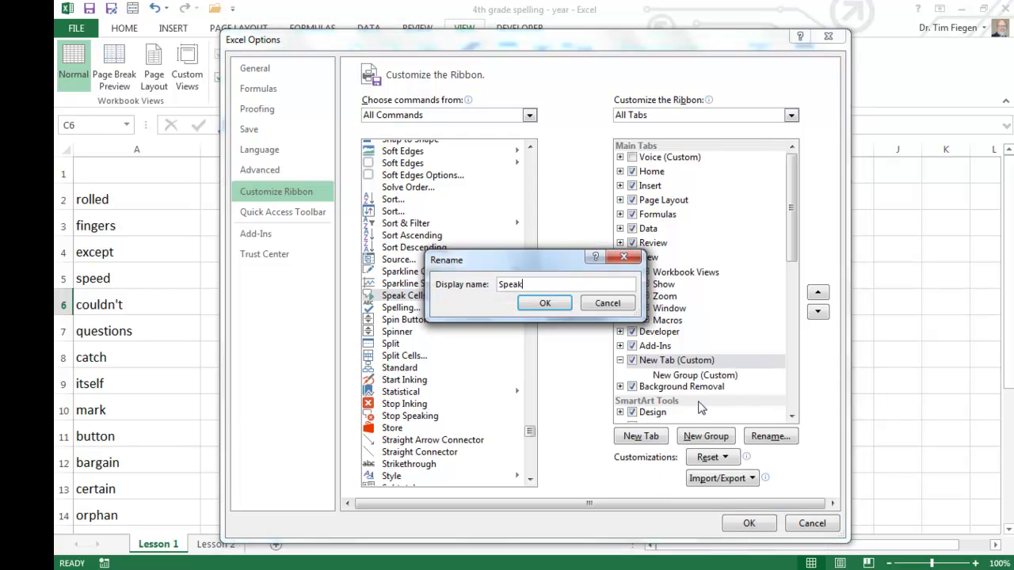
pyautogui.click(545, 303)
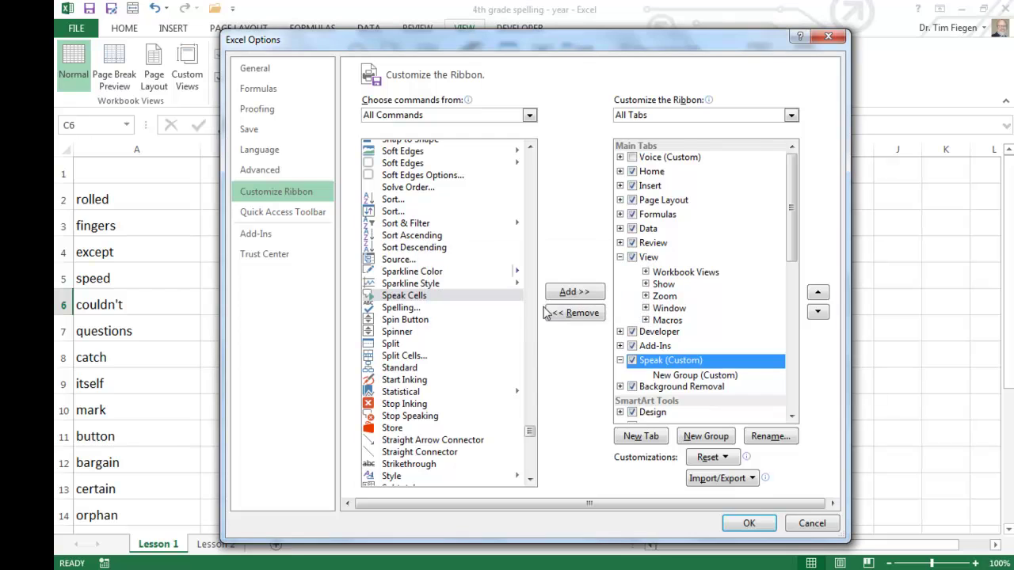
# Add the Speak Cells command to the new custom group within the Speak ribbon tab
pyautogui.click(676, 376)
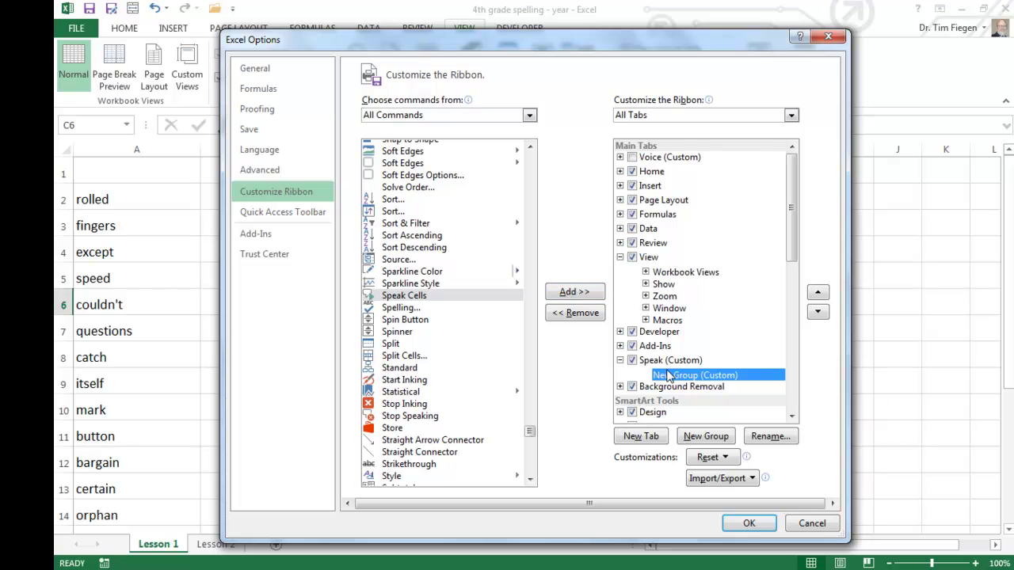
pyautogui.click(654, 362)
pyautogui.click(572, 293)
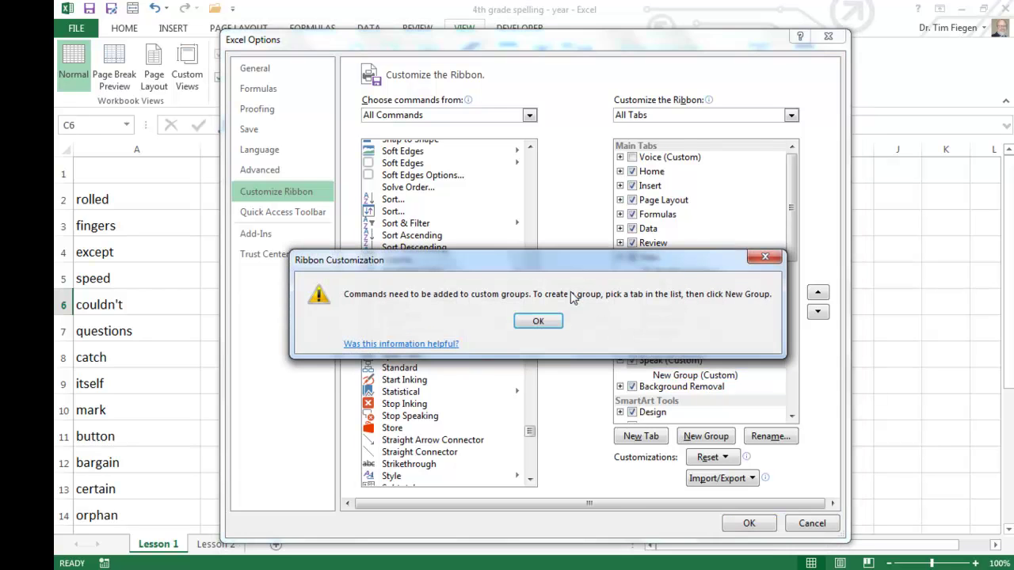
pyautogui.click(537, 320)
pyautogui.click(673, 375)
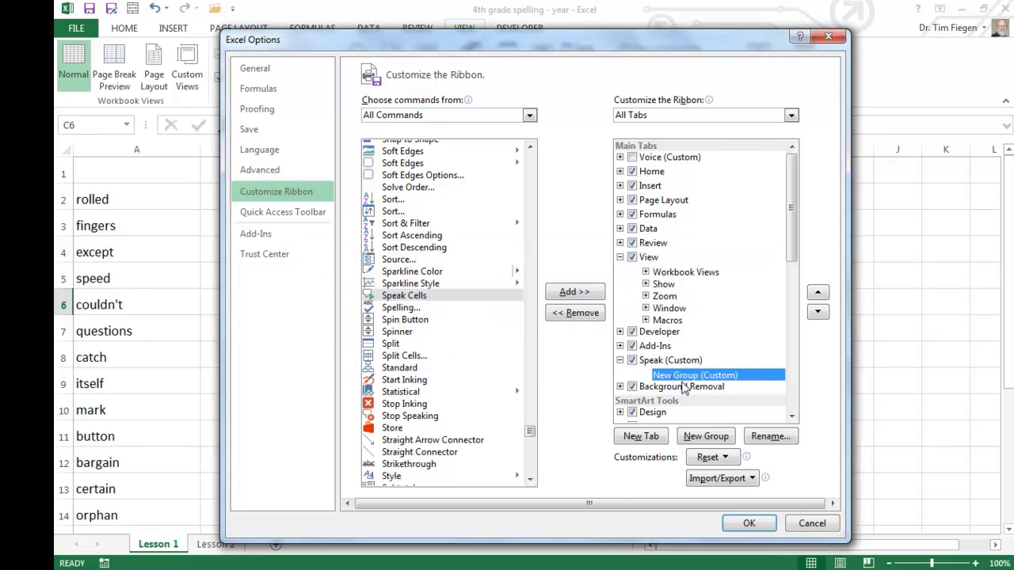
pyautogui.click(574, 292)
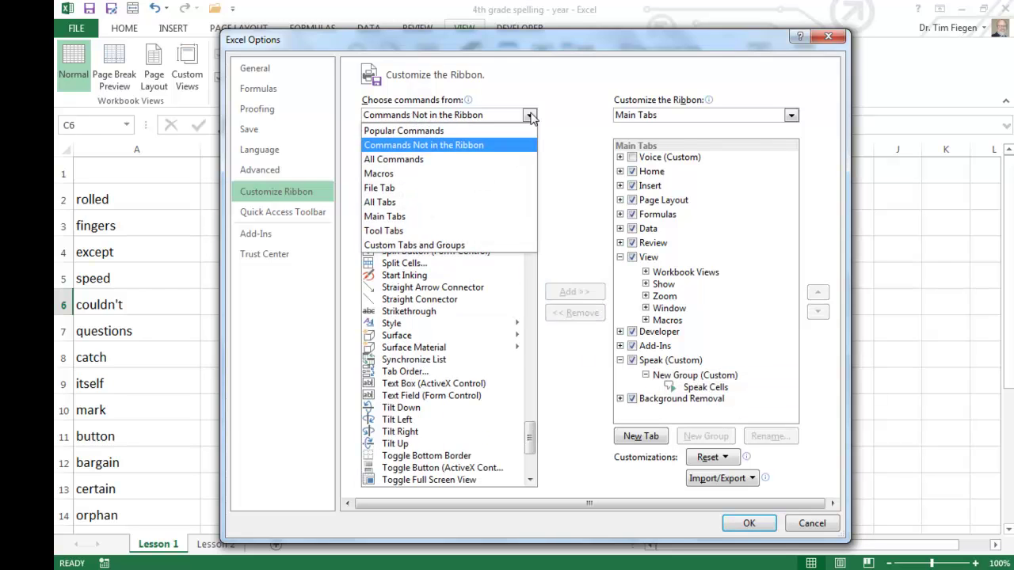
# Add the Speak Cells - Stop Speaking command from the commands not in the ribbon to the Speak tab's custom group
pyautogui.click(475, 142)
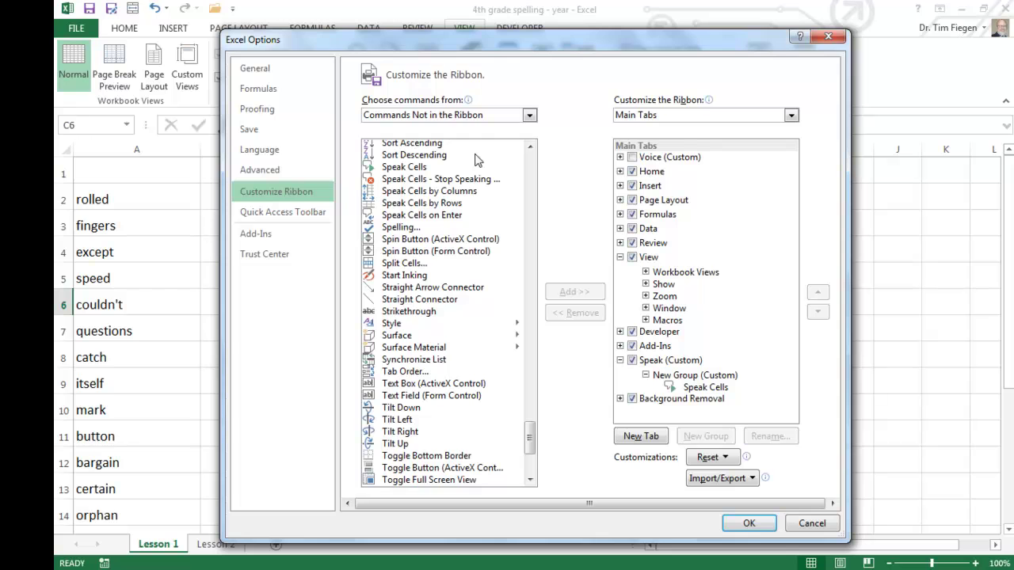
pyautogui.scroll(-1, 530, 115)
pyautogui.click(530, 115)
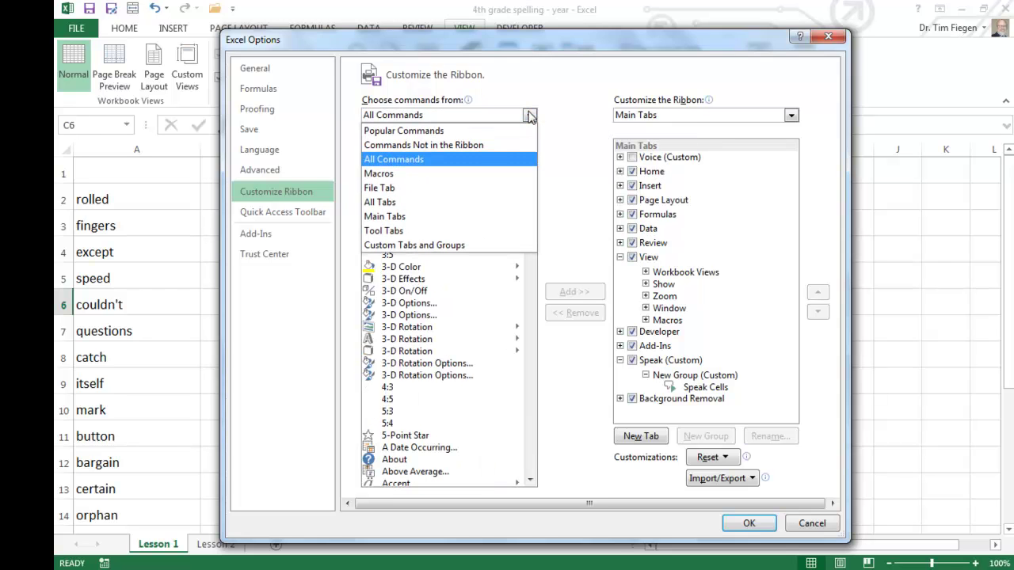
pyautogui.click(456, 147)
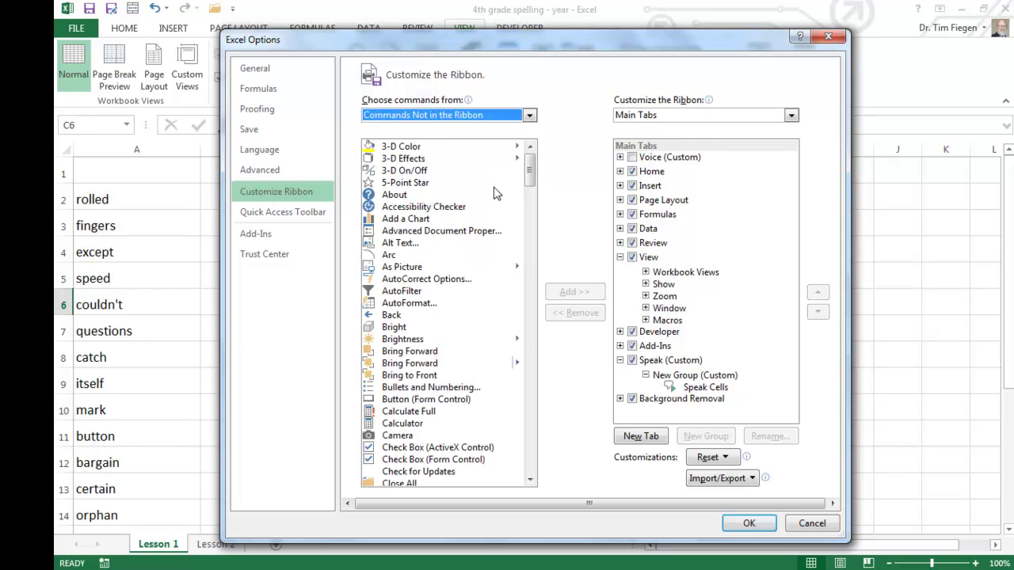
pyautogui.moveTo(530, 171); pyautogui.dragTo(525, 430)
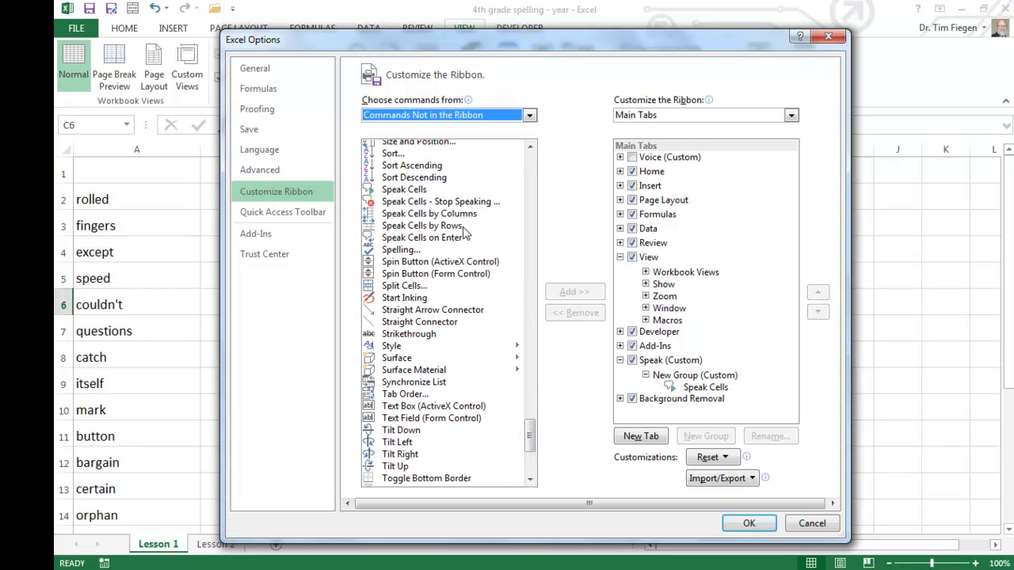
pyautogui.click(434, 203)
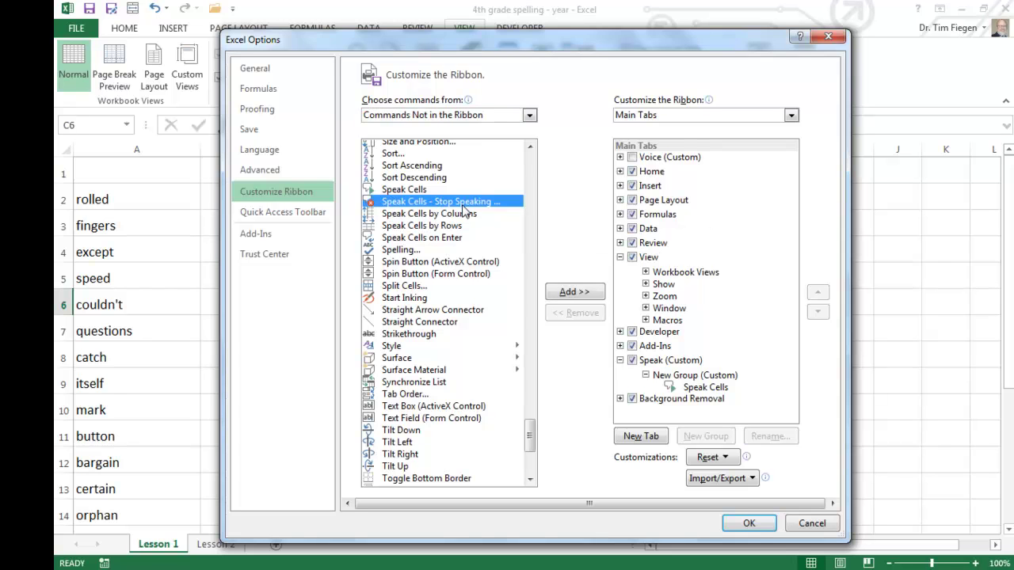
pyautogui.click(449, 213)
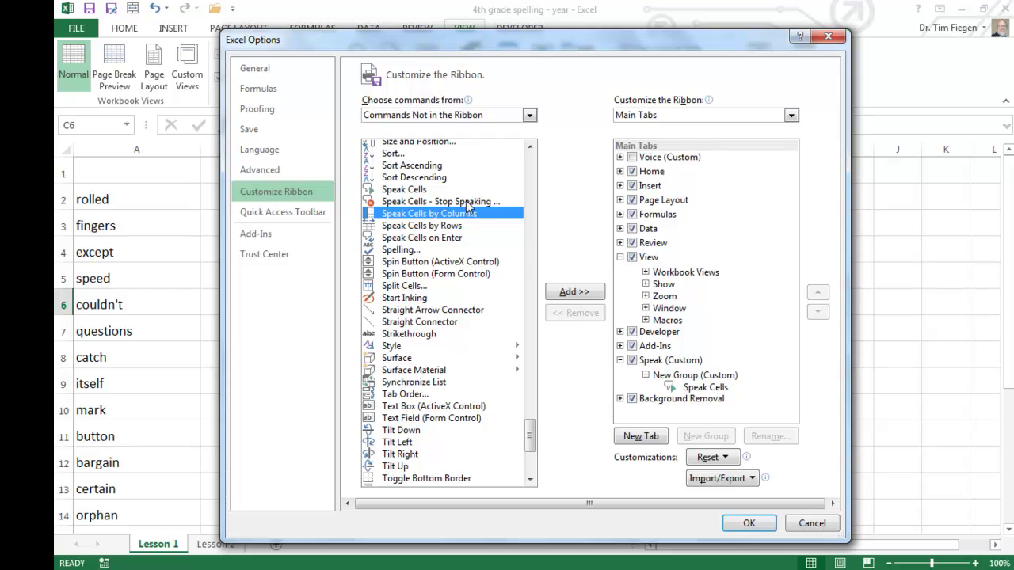
pyautogui.click(466, 202)
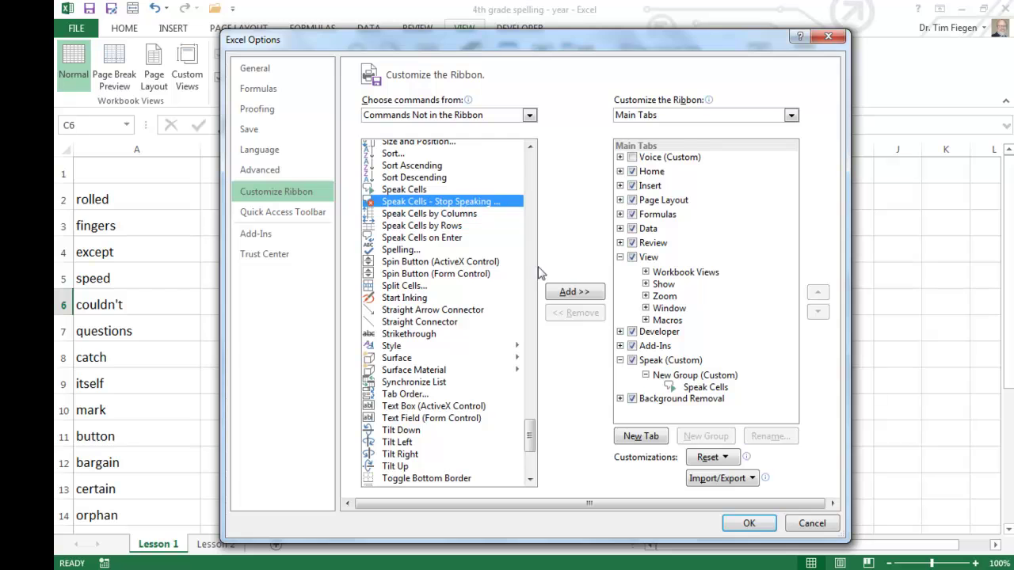
pyautogui.click(685, 378)
pyautogui.click(590, 292)
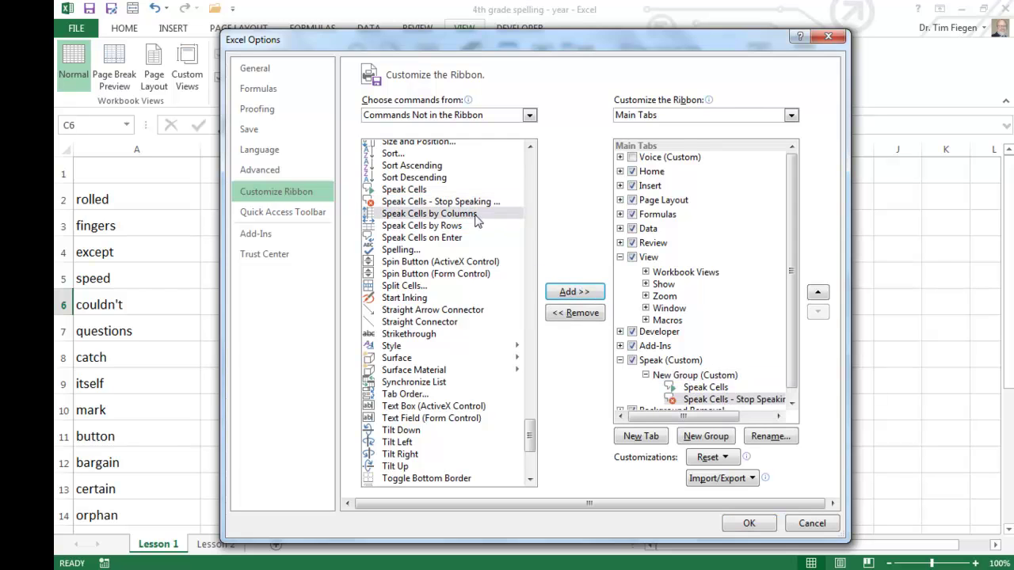
# Add the Speak Cells by Columns, Speak Cells by Rows and Speak Cells on Enter commands to the same custom group
pyautogui.click(576, 293)
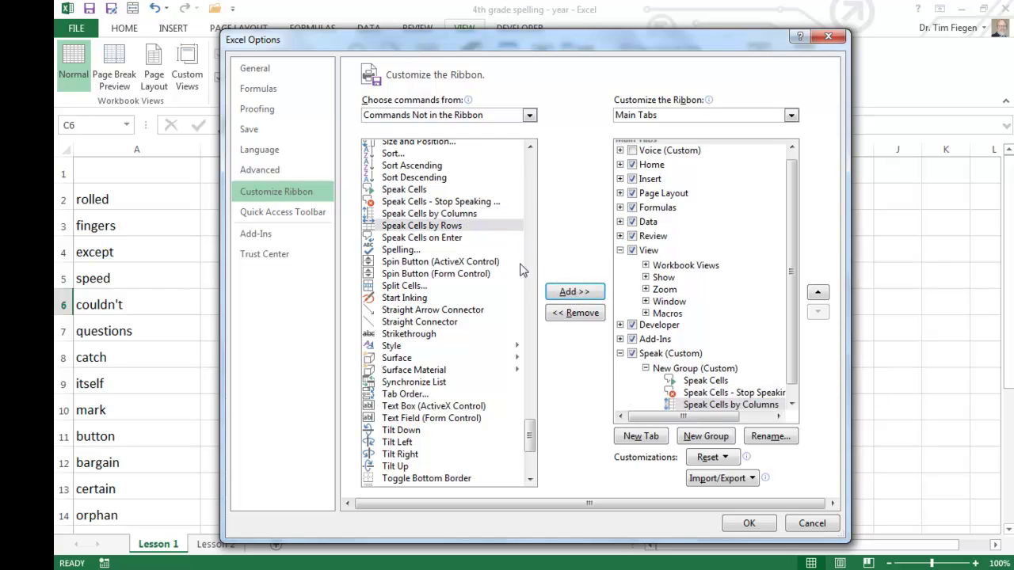
pyautogui.click(567, 294)
pyautogui.click(569, 294)
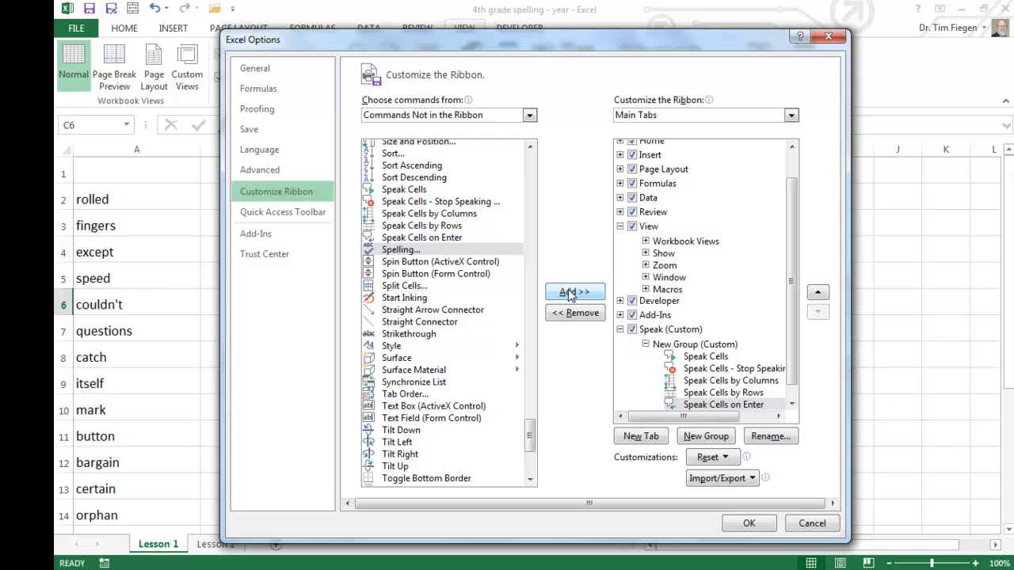
# Move Speak Cells on Enter to the first place in the custom group and apply the ribbon customization
pyautogui.click(819, 293)
pyautogui.doubleClick(818, 293)
pyautogui.click(819, 293)
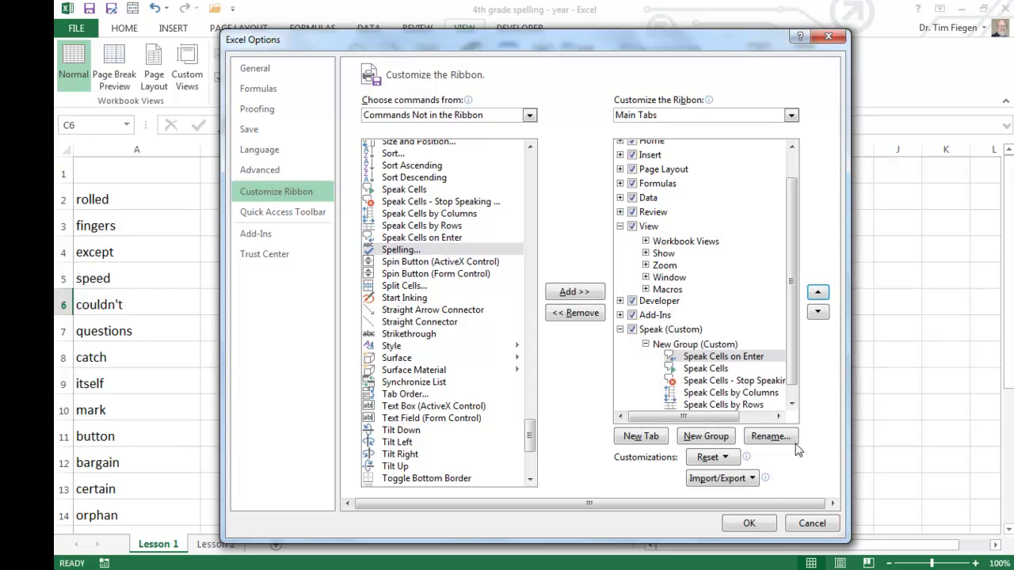
pyautogui.click(749, 525)
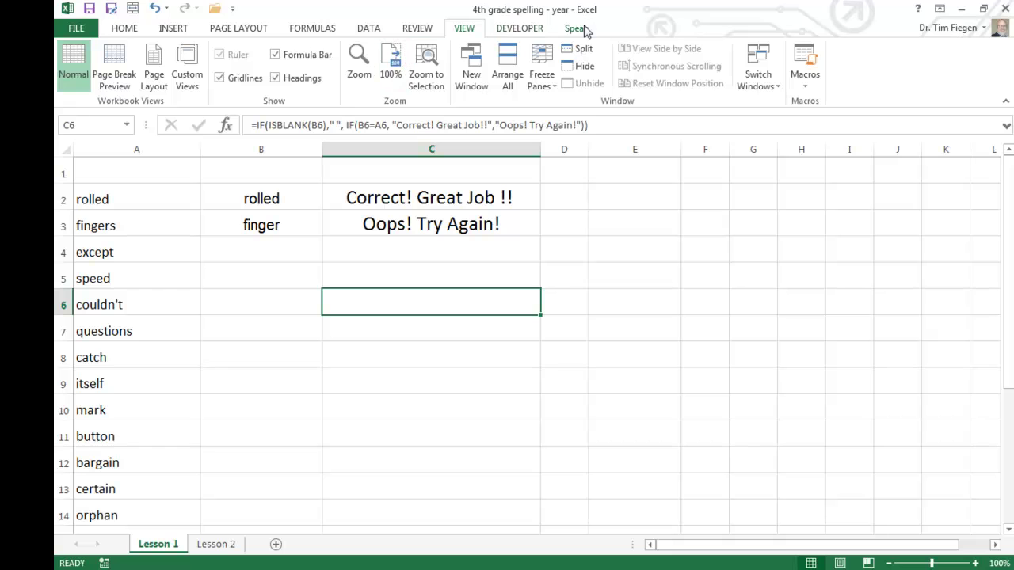
# Add the Speak Cells on Enter command from the custom Speak group to the Quick Access Toolbar
pyautogui.click(576, 31)
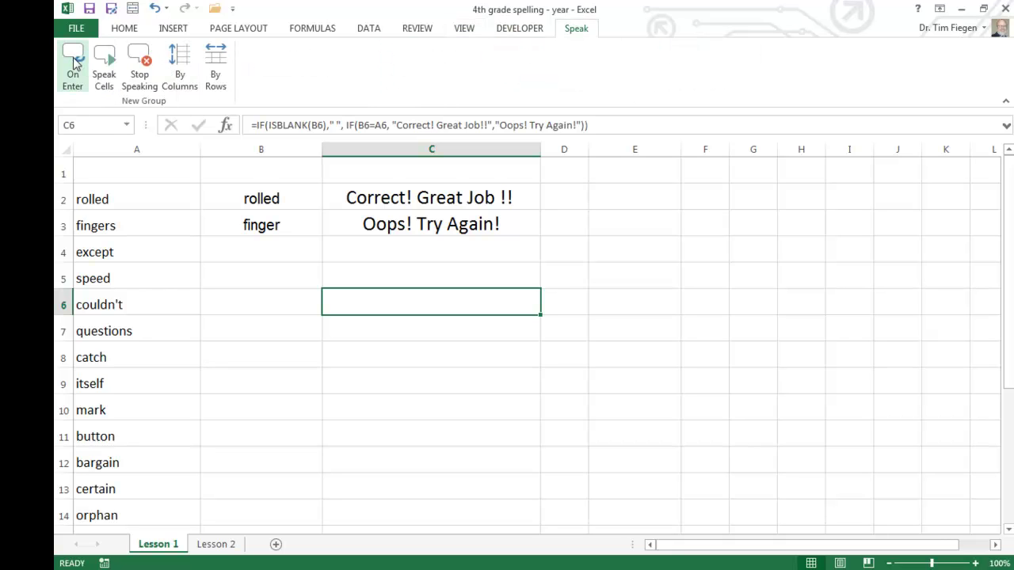
pyautogui.rightClick(74, 64)
pyautogui.click(105, 69)
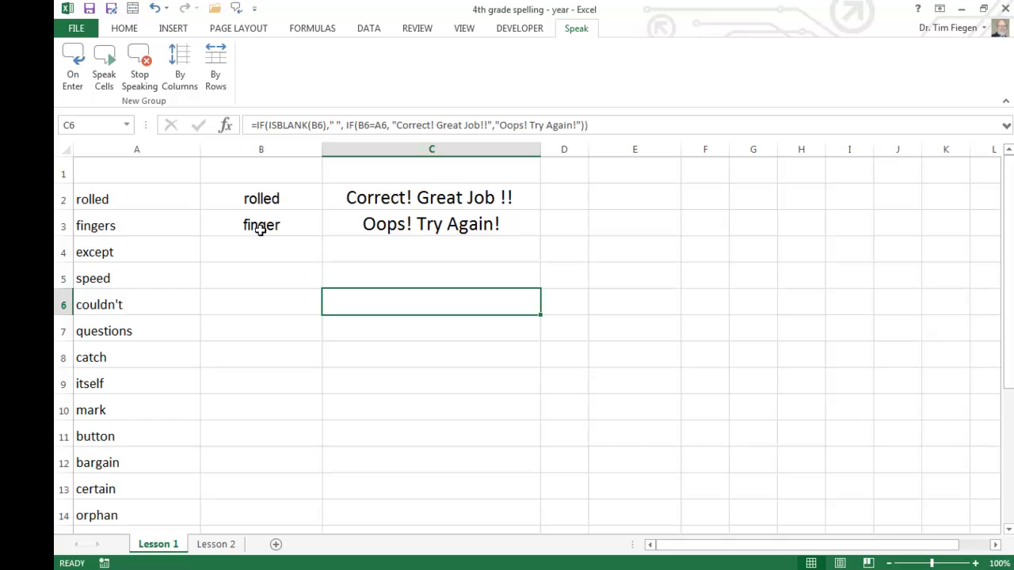
# Turn on Speak Cells on Enter for the Lesson 1 sheet and set the system speaker volume to 75
pyautogui.click(260, 198)
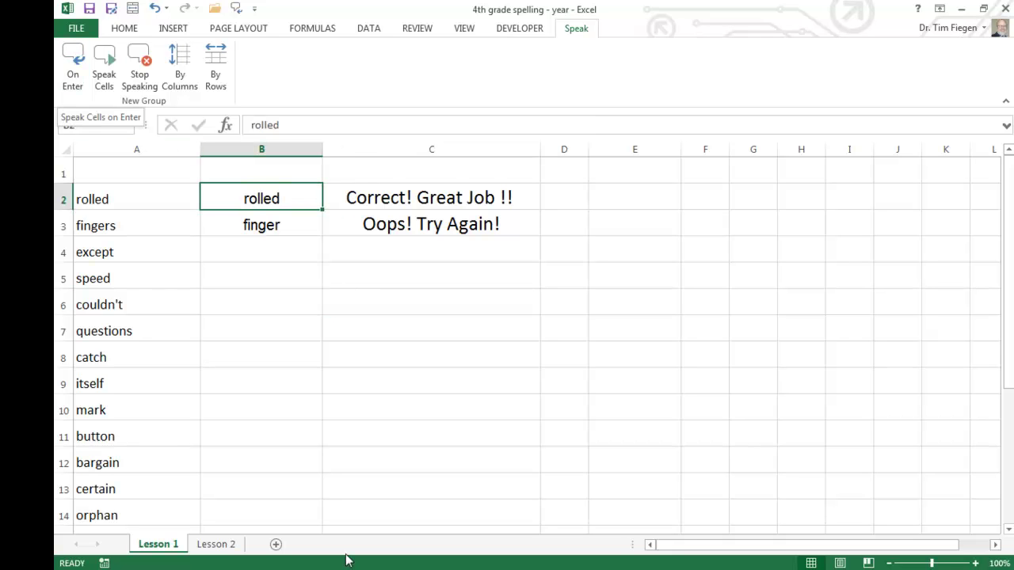
pyautogui.moveTo(308, 569)
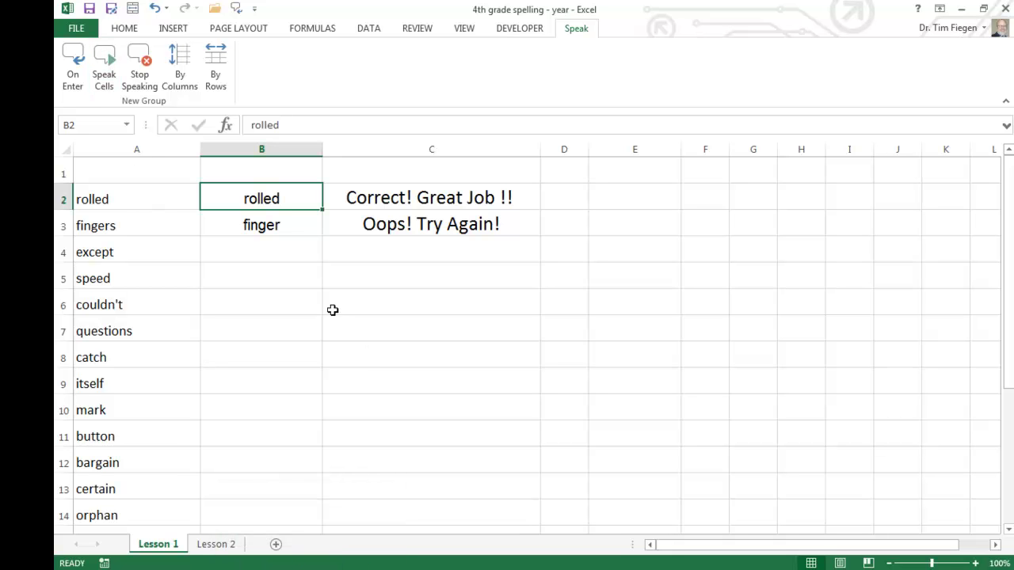
pyautogui.click(73, 68)
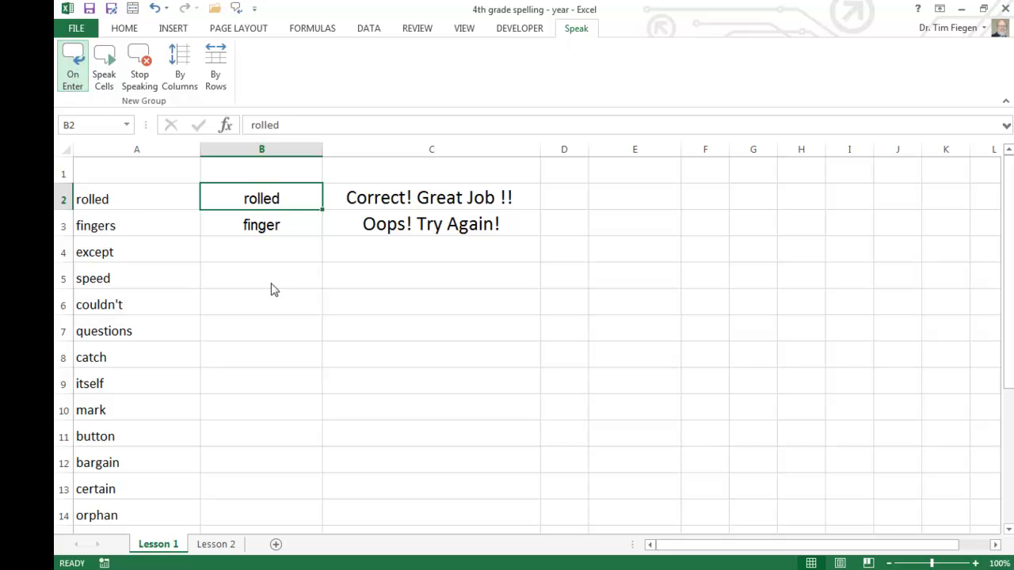
pyautogui.click(132, 193)
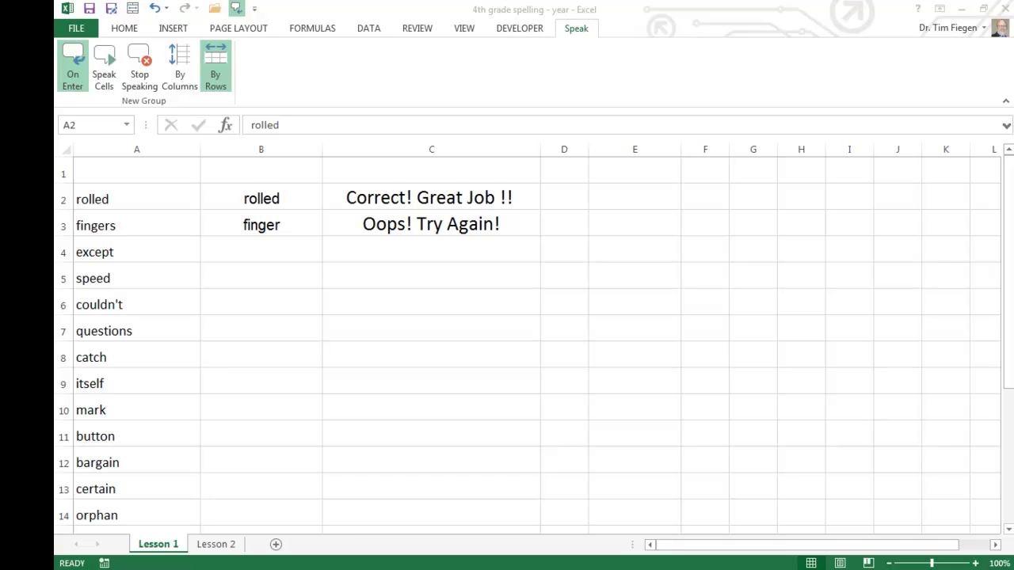
pyautogui.click(897, 569)
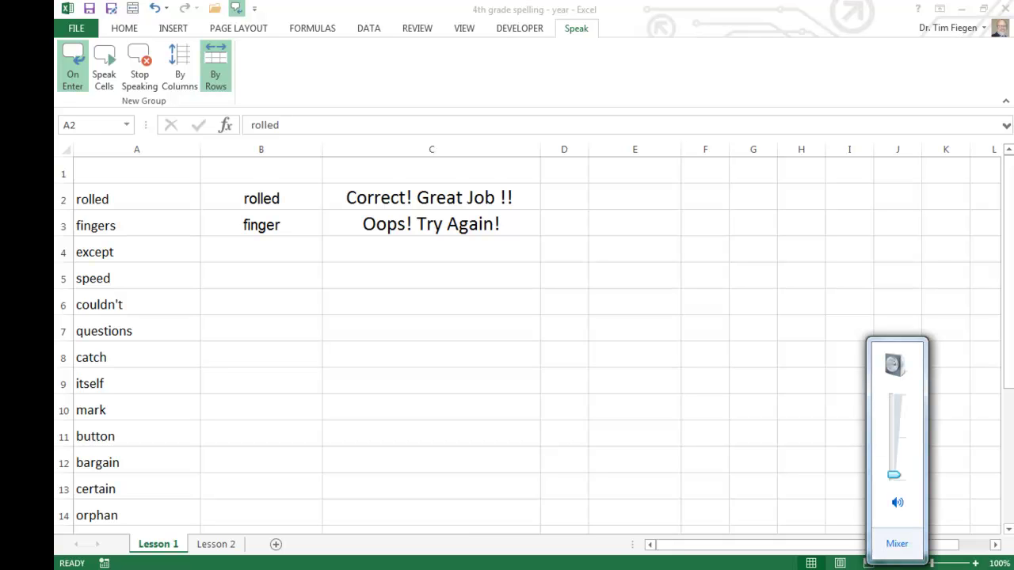
pyautogui.moveTo(896, 477); pyautogui.dragTo(895, 417)
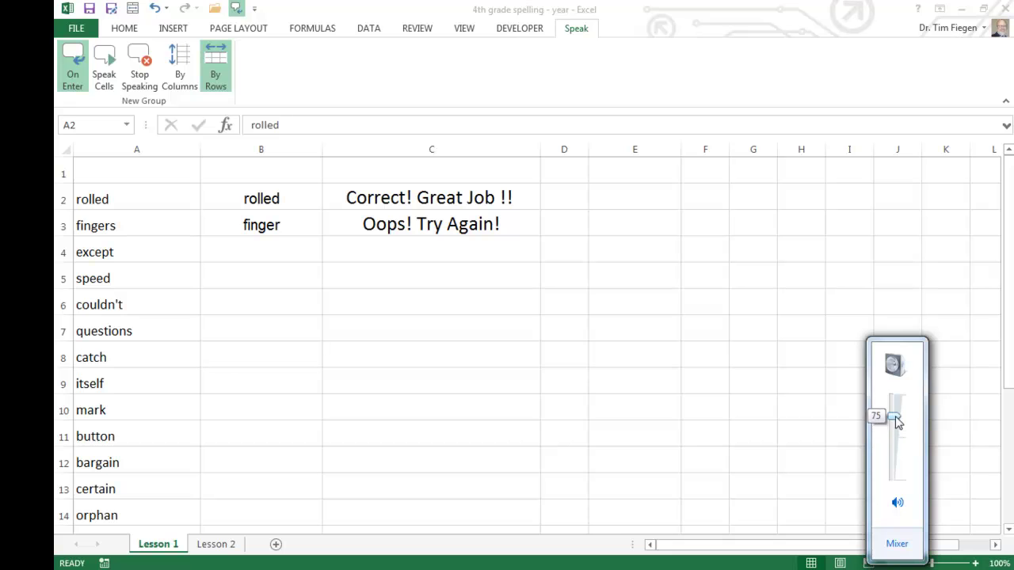
# Step down the word list in column A from "rolled" in A2 to hear the words spoken
pyautogui.click(127, 195)
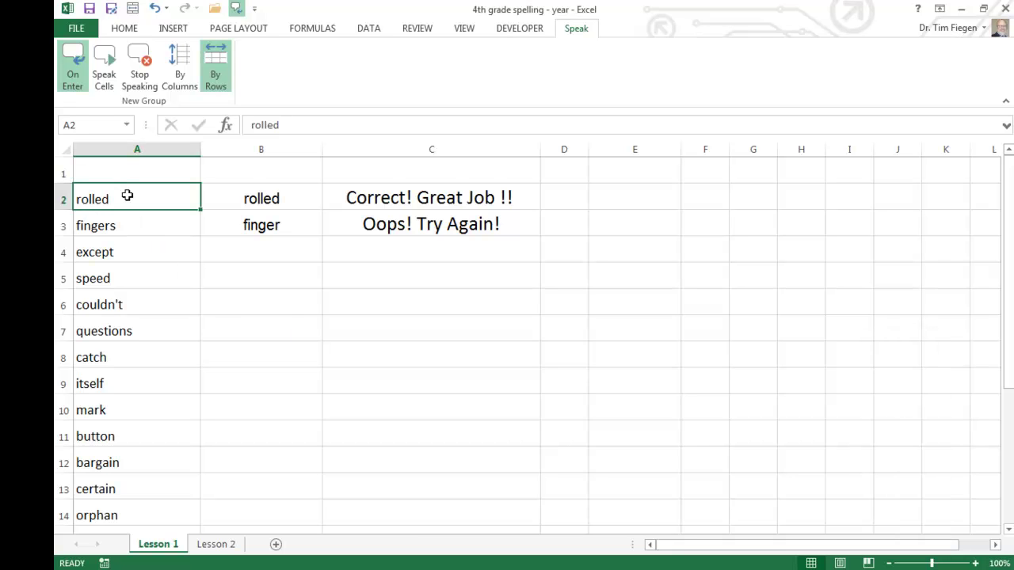
pyautogui.press('Return')
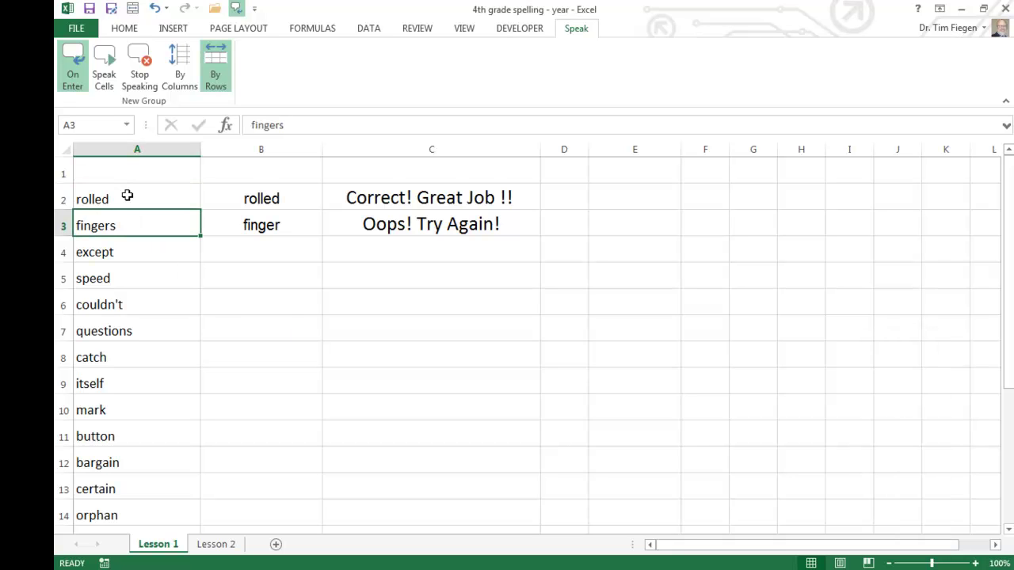
pyautogui.press('Return')
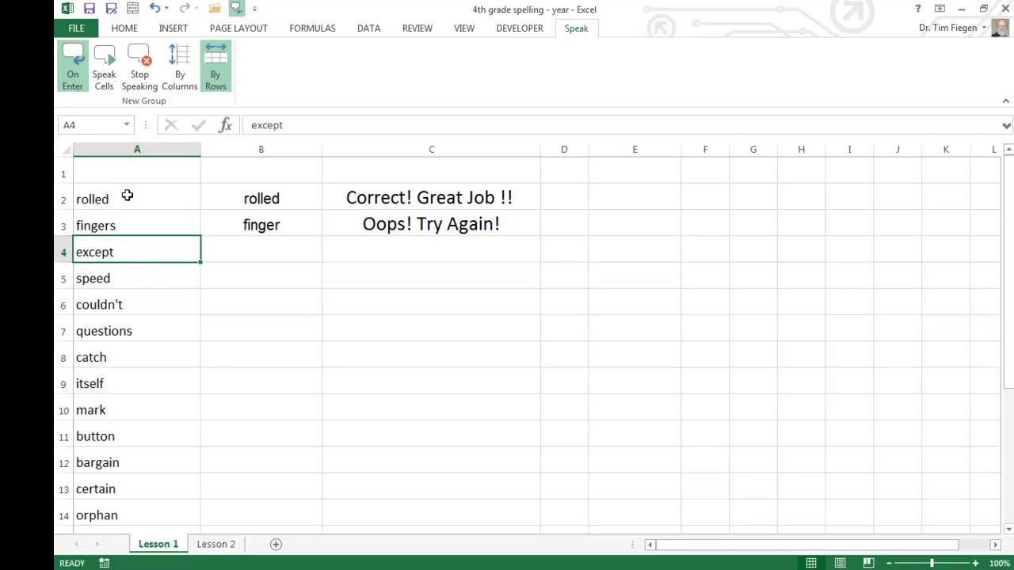
pyautogui.press('Return')
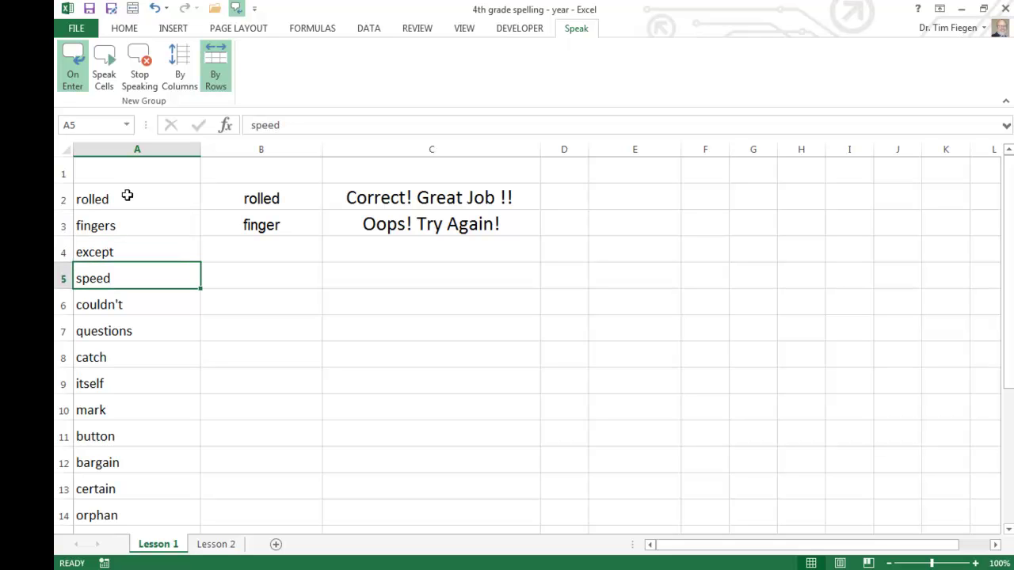
pyautogui.press('Return')
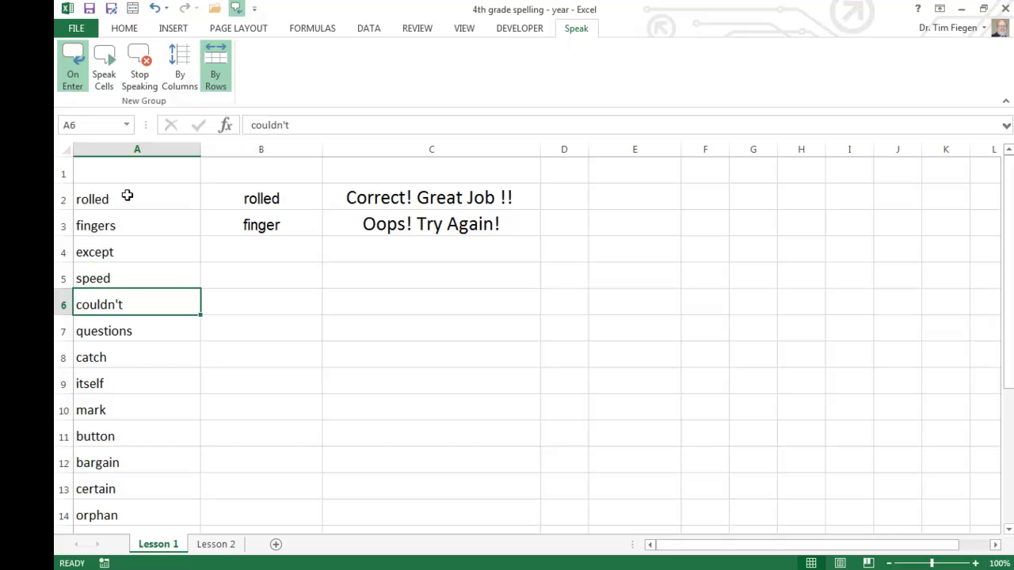
pyautogui.click(121, 282)
pyautogui.press('Return')
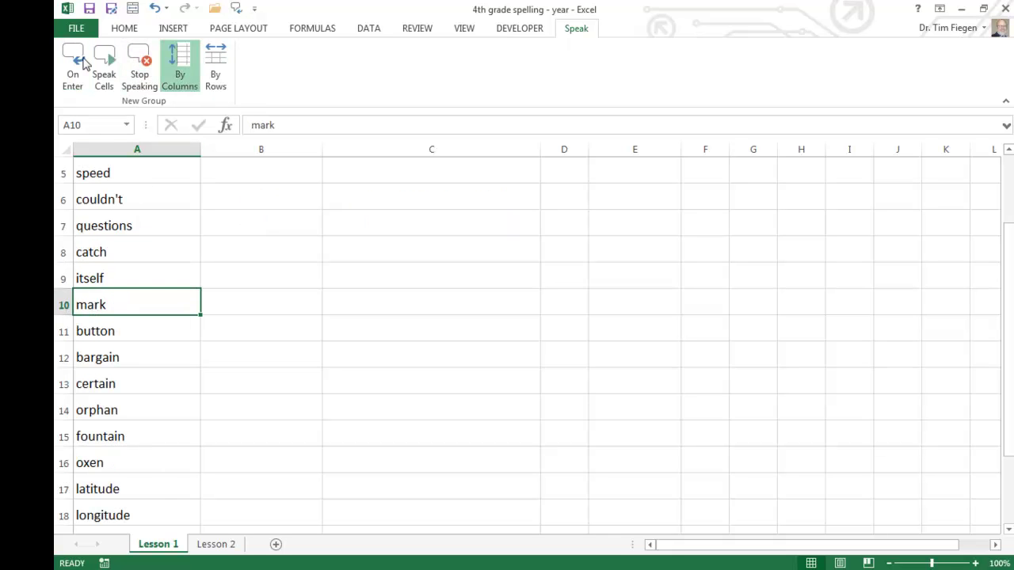
# Turn Speak Cells on Enter back on and test it by stepping down from "mark" in A10
pyautogui.click(79, 62)
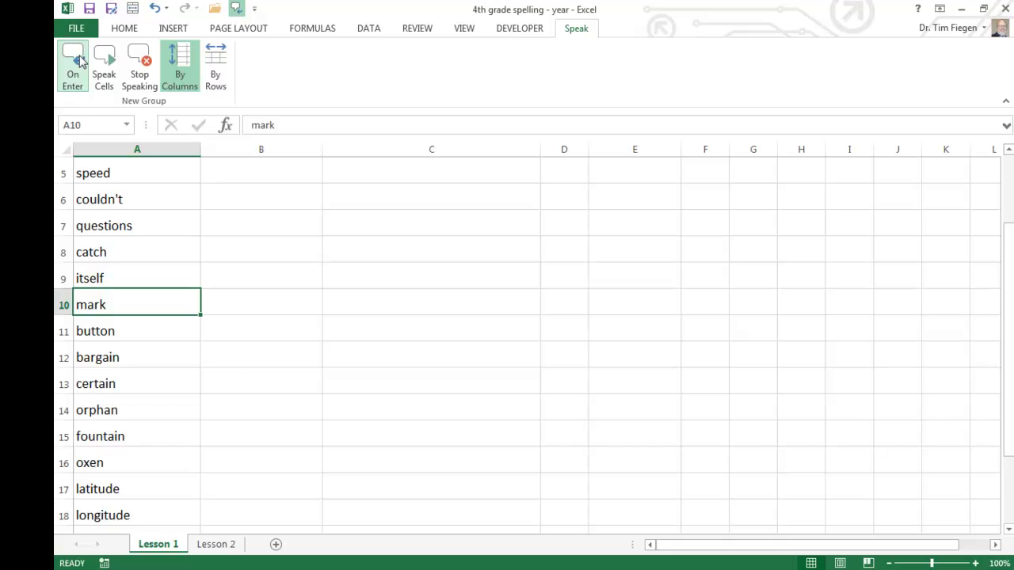
pyautogui.press('Return')
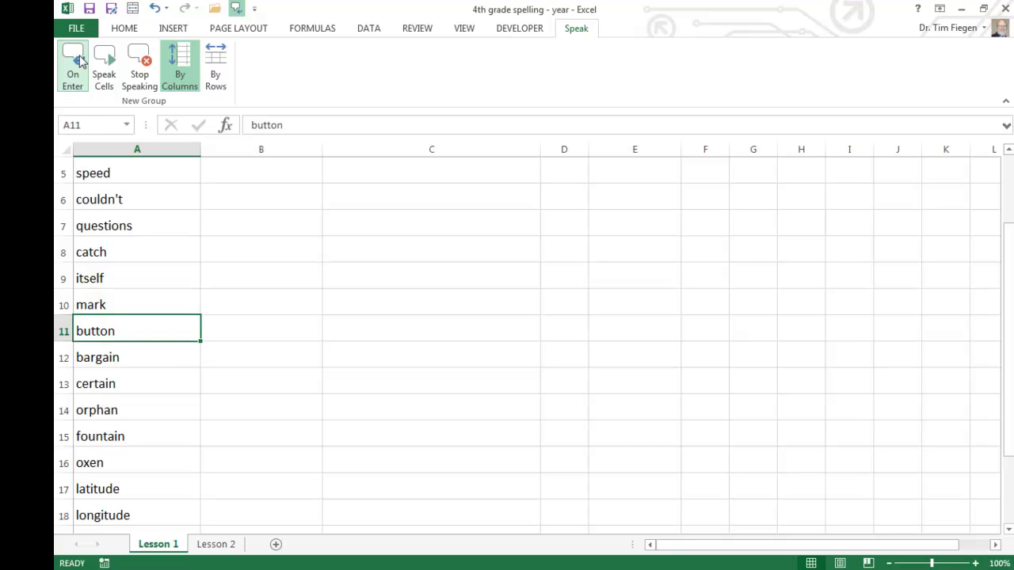
pyautogui.click(108, 303)
pyautogui.press('Return')
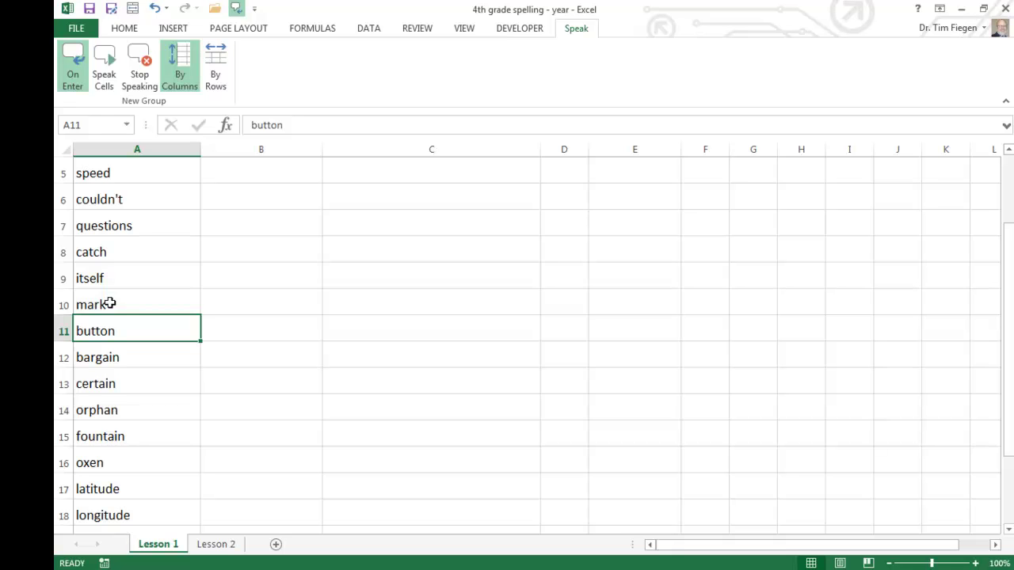
# Hide the spelling words in column A by setting the whole column's font color to white
pyautogui.scroll(2, 231, 297)
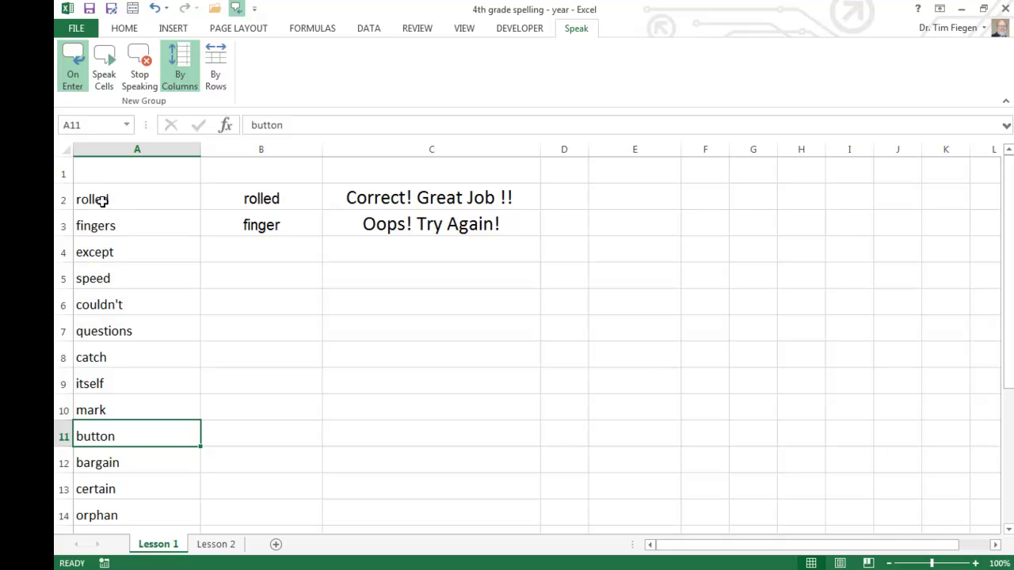
pyautogui.click(121, 143)
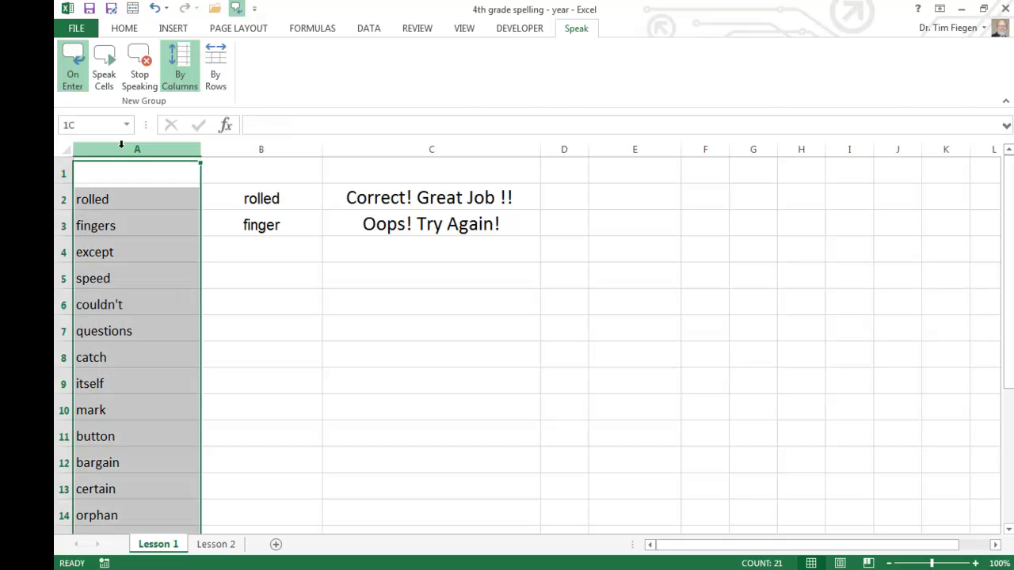
pyautogui.click(125, 29)
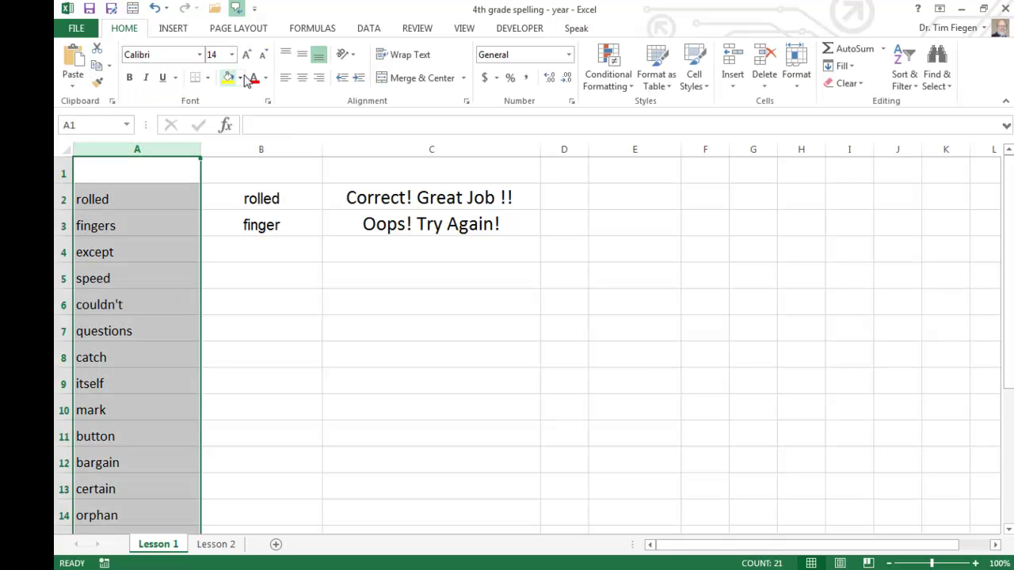
pyautogui.click(268, 78)
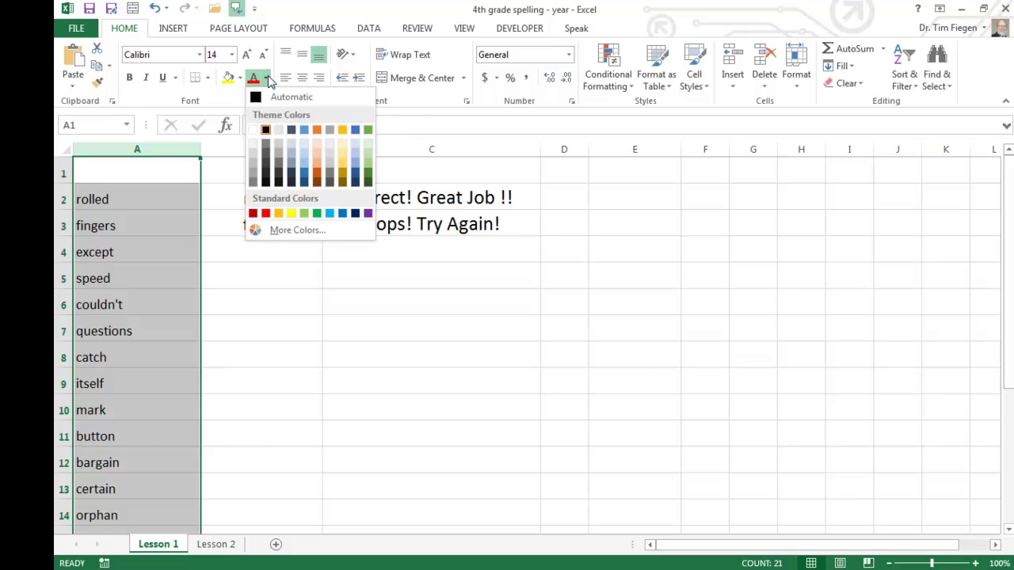
pyautogui.click(253, 130)
pyautogui.click(114, 264)
pyautogui.click(115, 264)
# Step down the hidden words in column A from A2 to A5 to hear them spoken
pyautogui.click(129, 195)
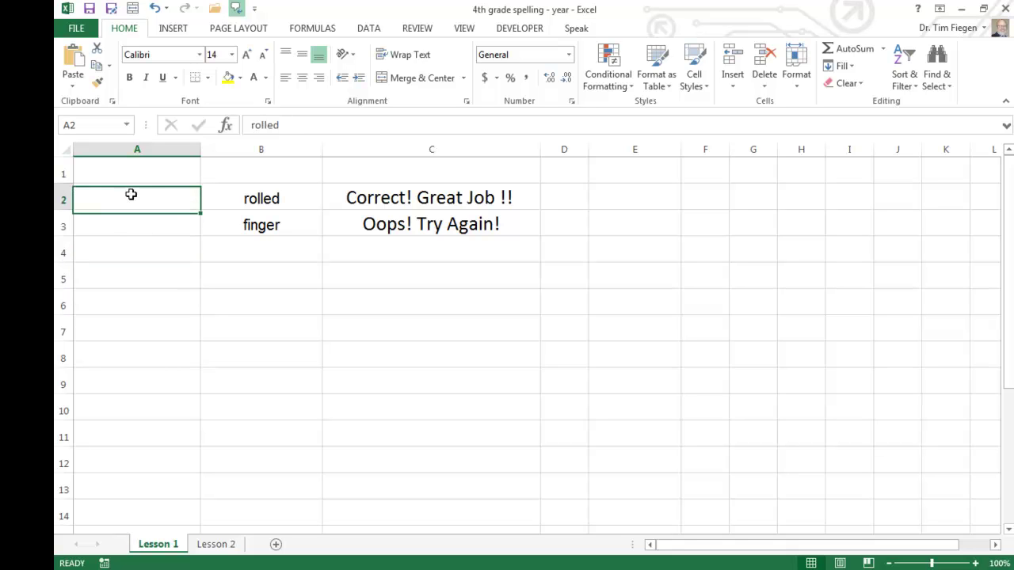
pyautogui.press('Down')
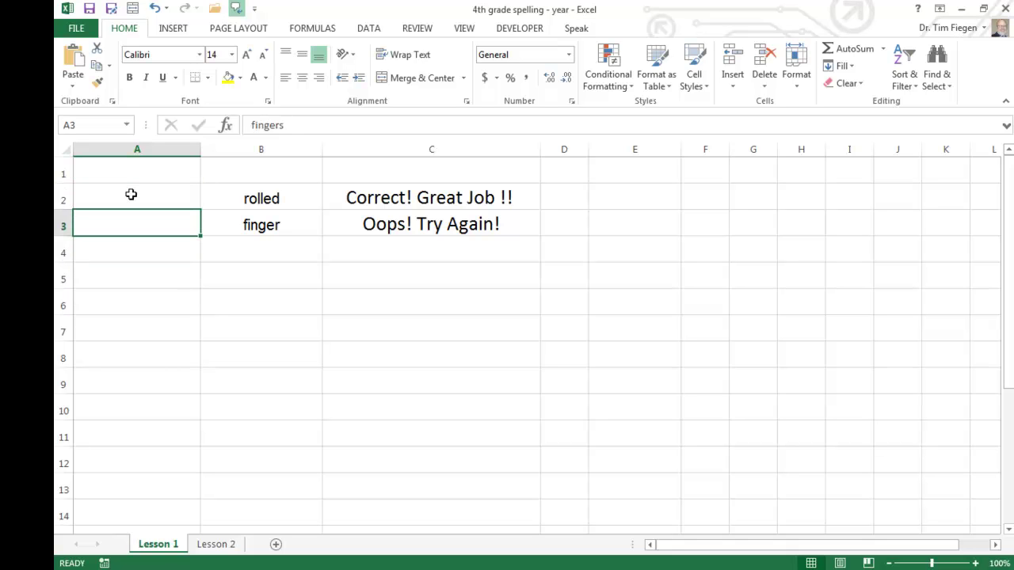
pyautogui.press('Down')
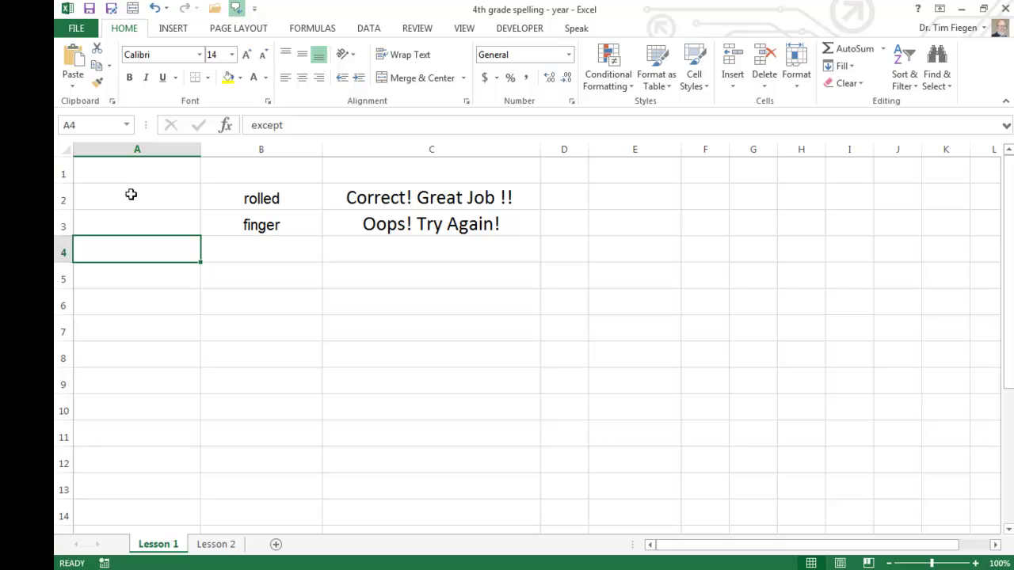
pyautogui.press('Down')
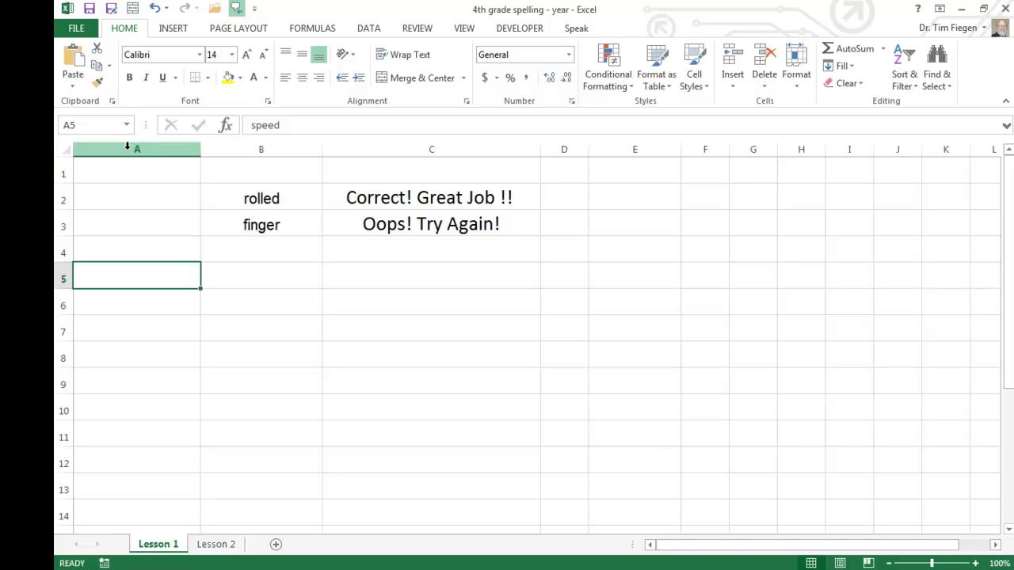
# Turn off the Locked protection option for cell A5 in the hidden word column
pyautogui.click(269, 102)
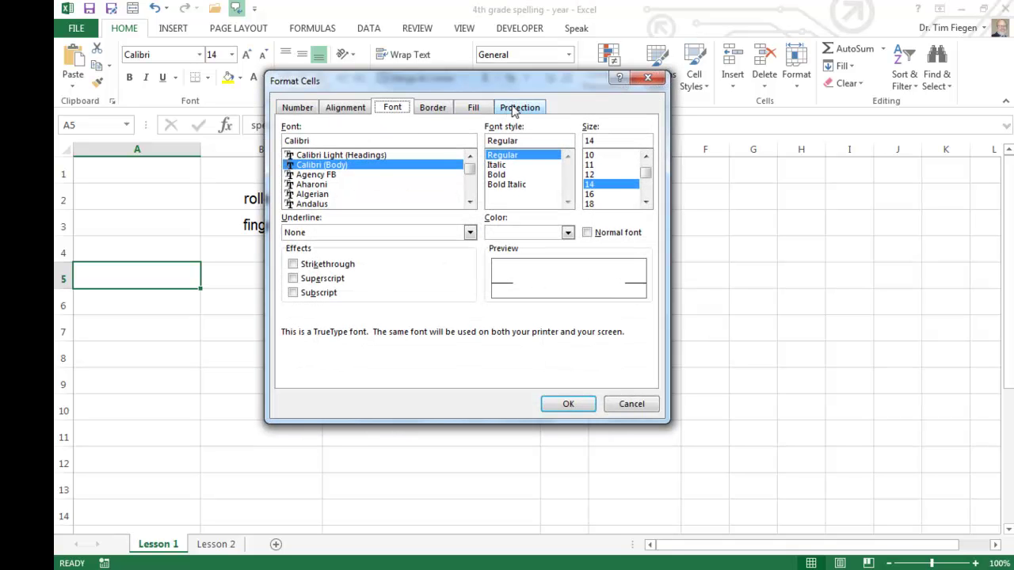
pyautogui.click(517, 109)
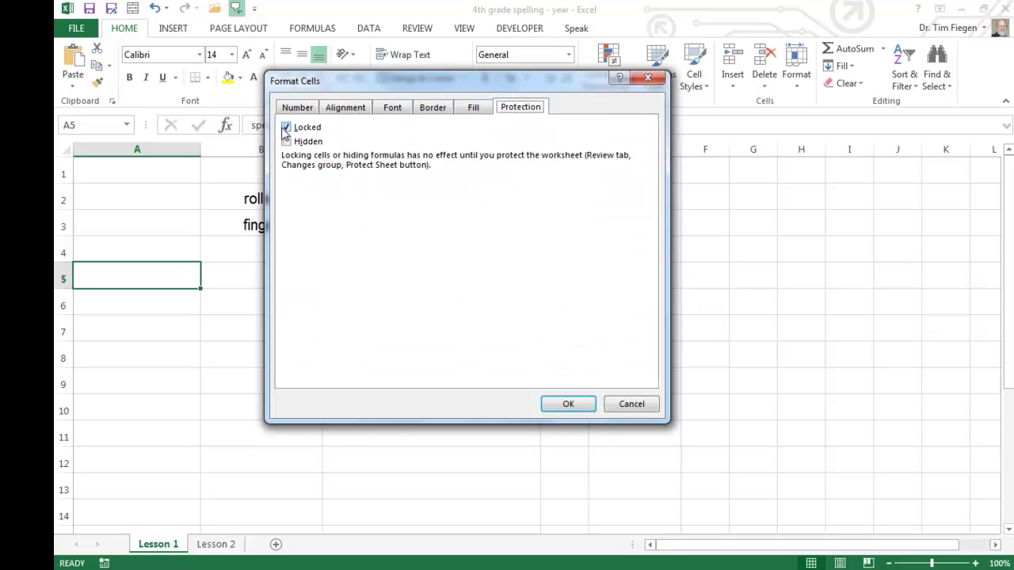
pyautogui.click(287, 128)
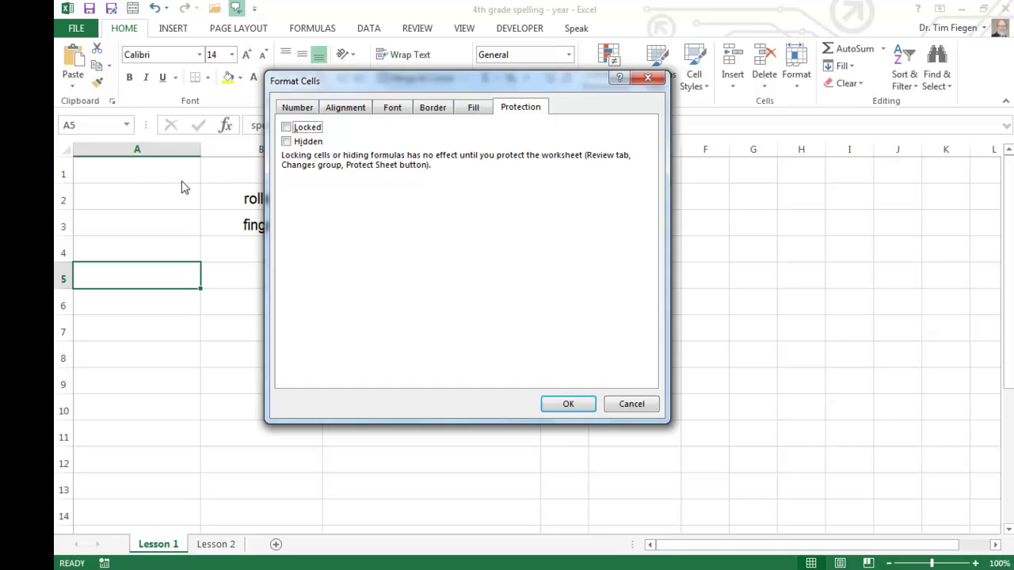
pyautogui.click(575, 403)
pyautogui.moveTo(135, 165); pyautogui.dragTo(153, 423)
pyautogui.scroll(3, 153, 389)
pyautogui.click(197, 364)
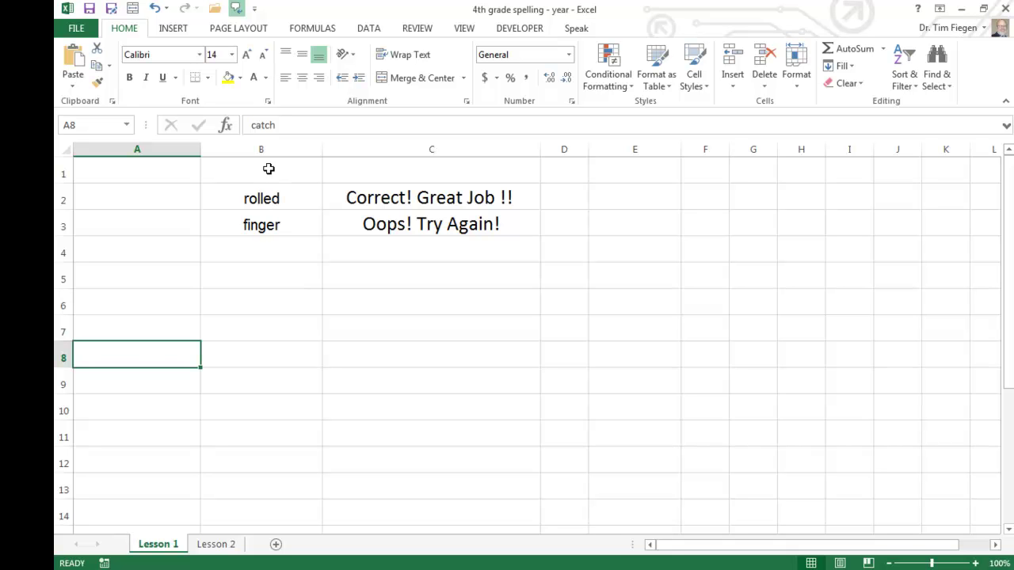
# Unlock the answer cells in column B from B2 downward by turning off their Locked protection option
pyautogui.moveTo(265, 197); pyautogui.dragTo(269, 512)
pyautogui.scroll(3, 274, 364)
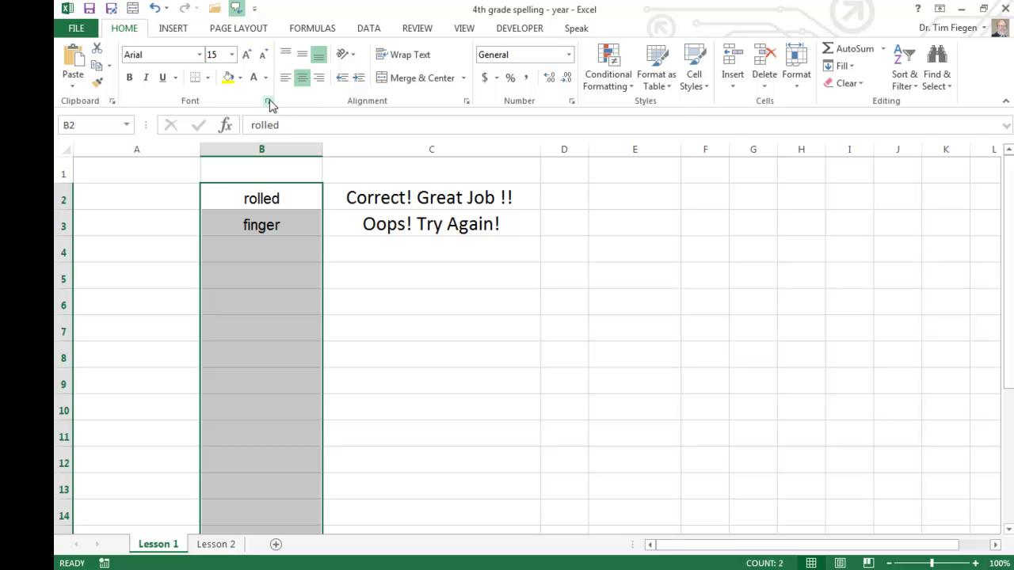
pyautogui.click(270, 103)
pyautogui.click(538, 107)
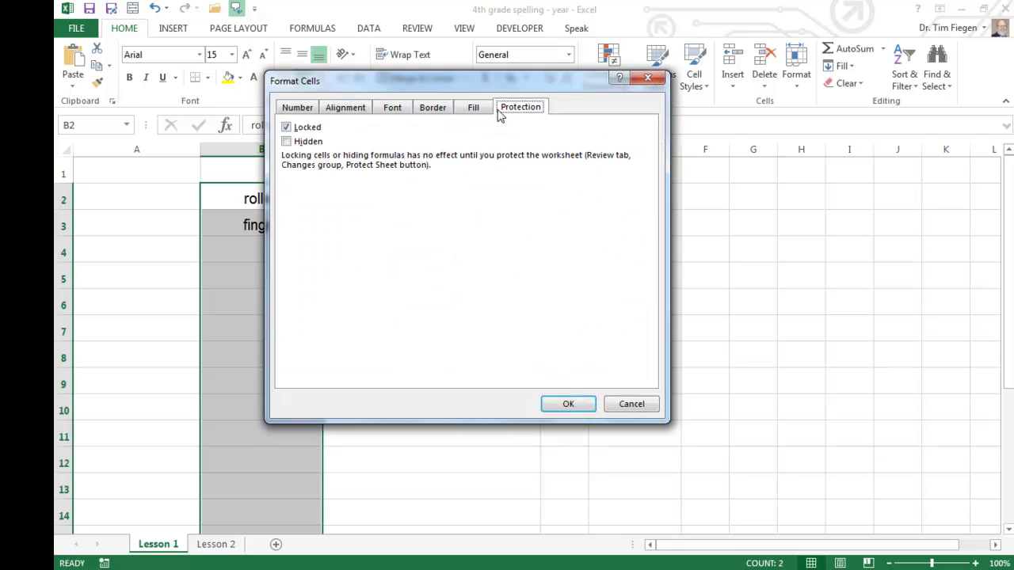
pyautogui.click(287, 129)
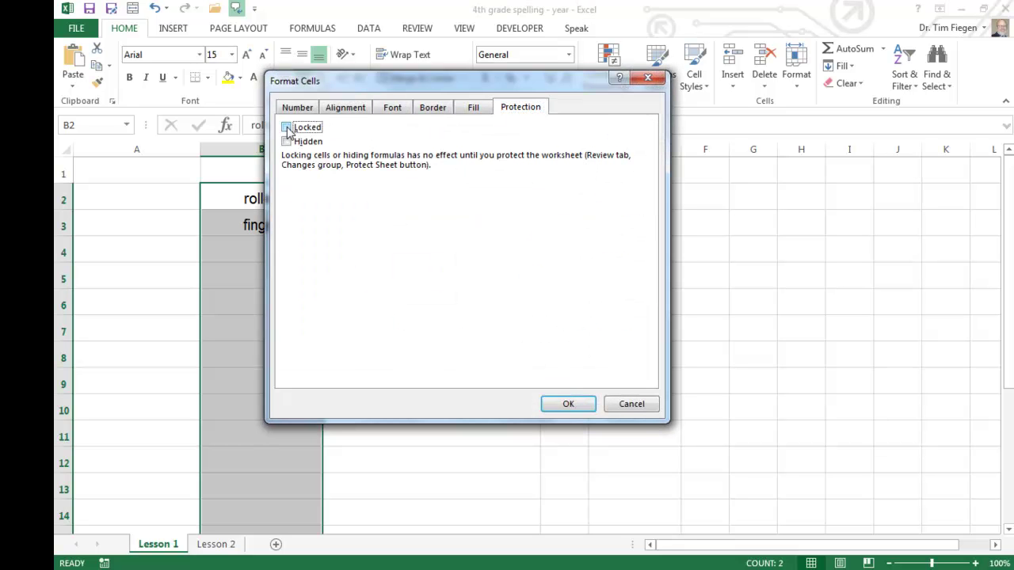
pyautogui.click(565, 402)
pyautogui.click(536, 333)
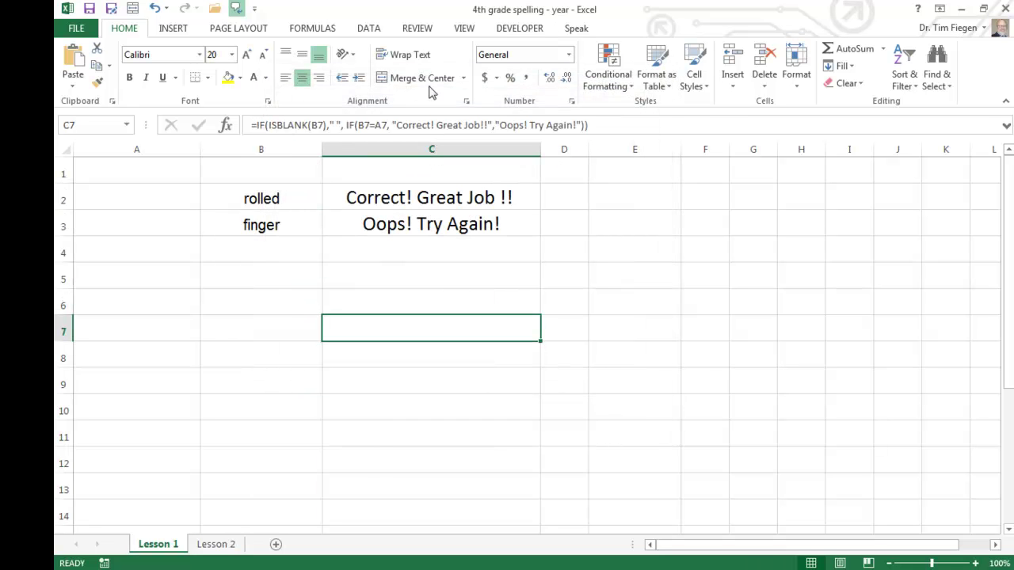
# Protect the Lesson 1 sheet with a password, still allowing users to select locked and unlocked cells
pyautogui.click(465, 31)
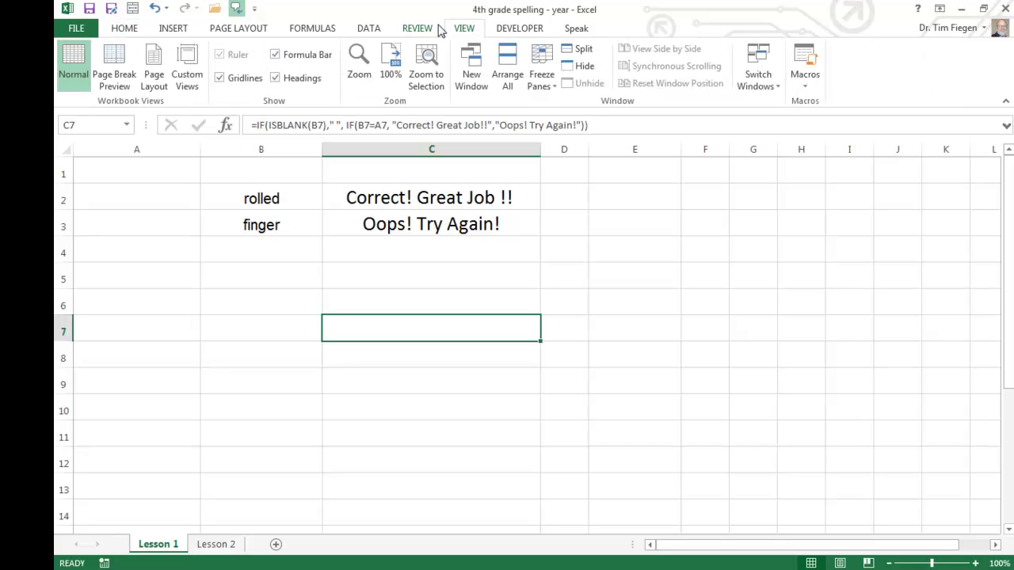
pyautogui.click(437, 29)
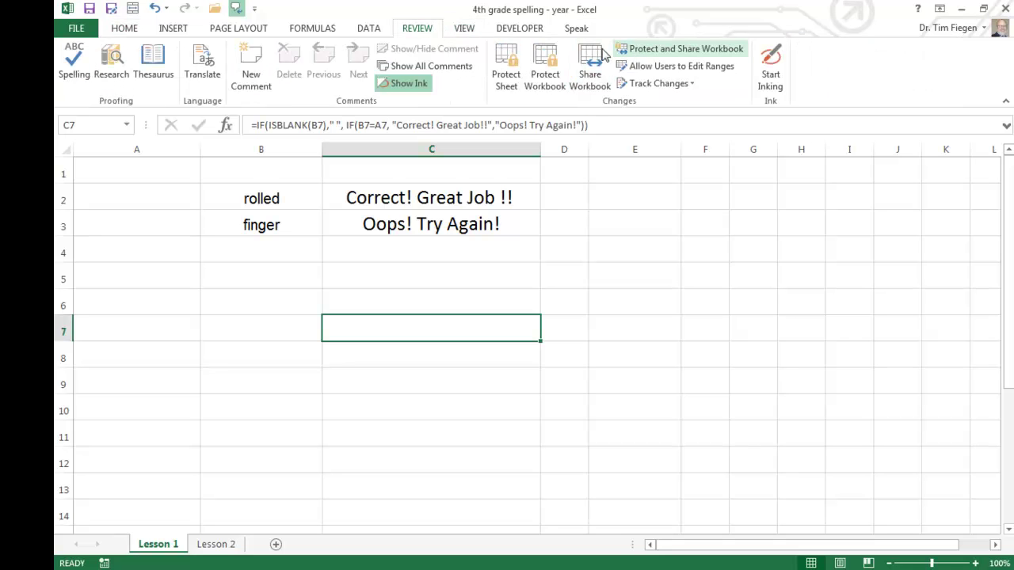
pyautogui.click(509, 63)
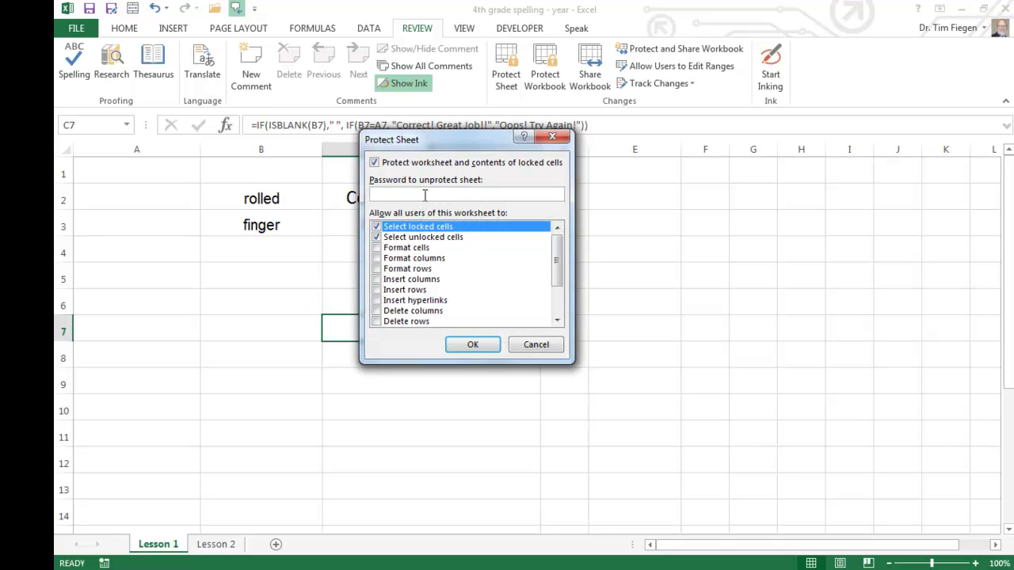
pyautogui.press('Return')
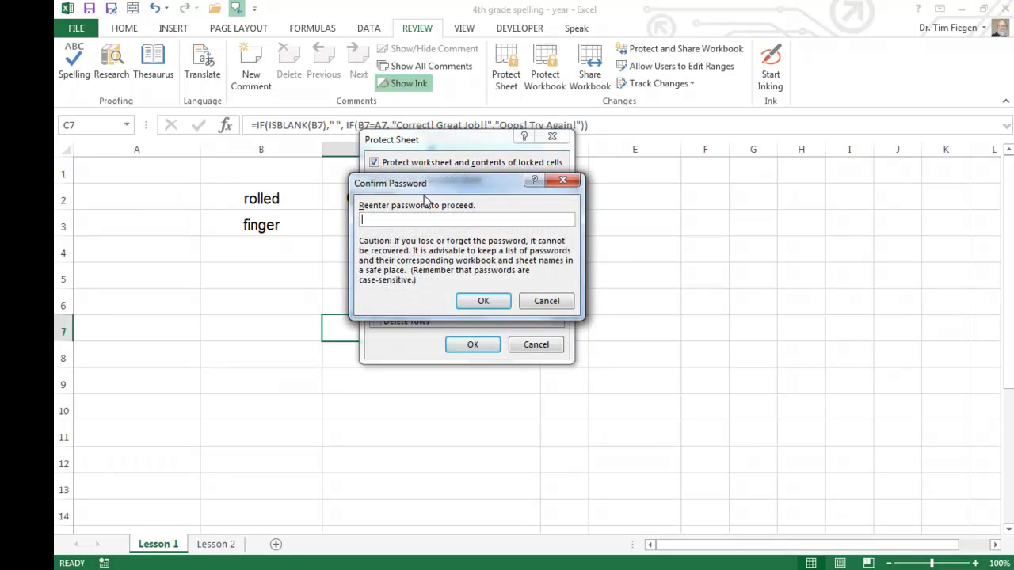
pyautogui.press('Return')
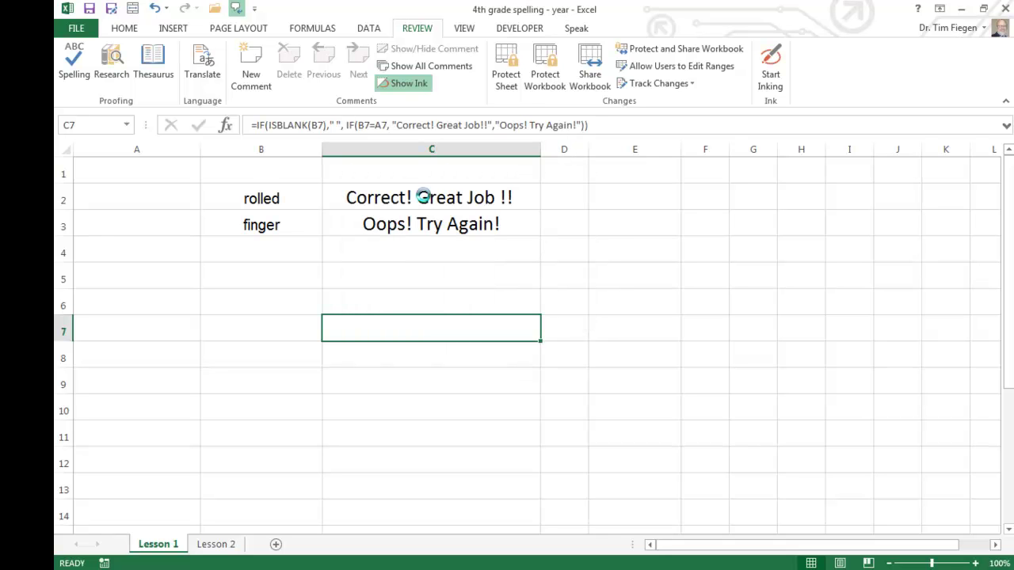
# Test the sheet protection by trying to edit the formula in C4 and briefly entering a letter in answer cell B4
pyautogui.click(361, 251)
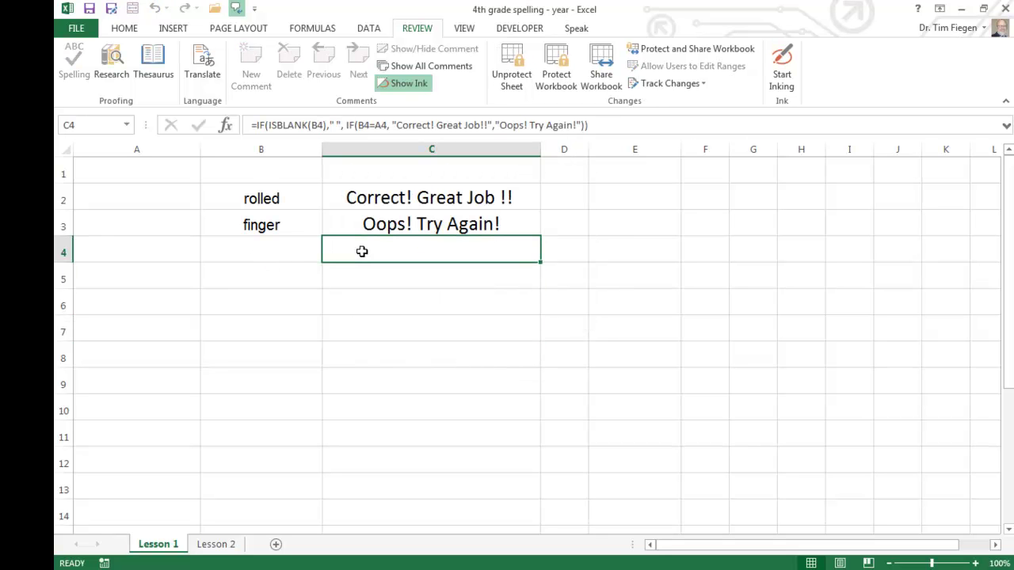
pyautogui.doubleClick(361, 251)
pyautogui.click(535, 336)
pyautogui.click(266, 246)
pyautogui.write('h')
pyautogui.press('BackSpace')
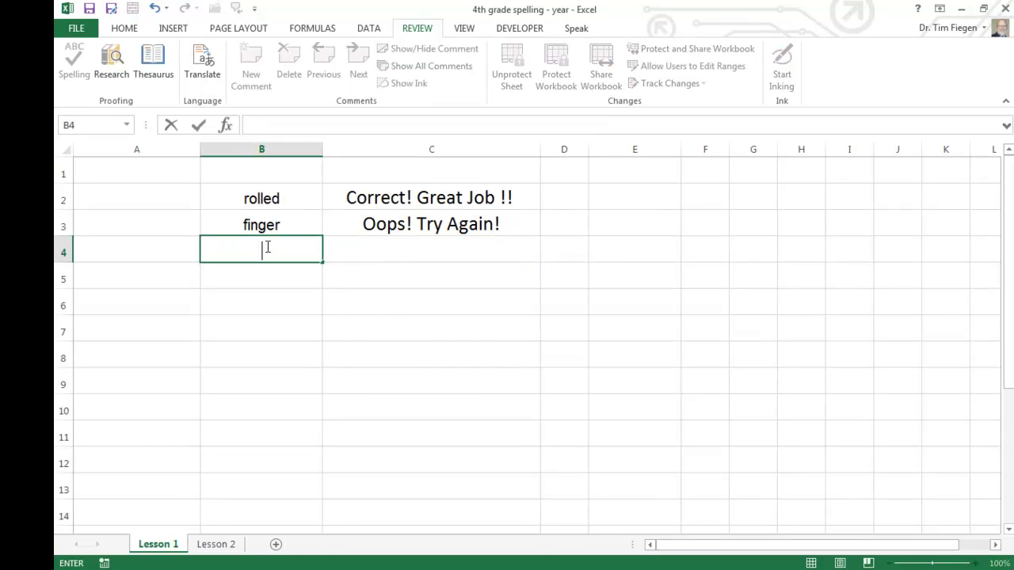
# Listen to the hidden word in A4 and enter "except" as the answer in B4
pyautogui.click(159, 250)
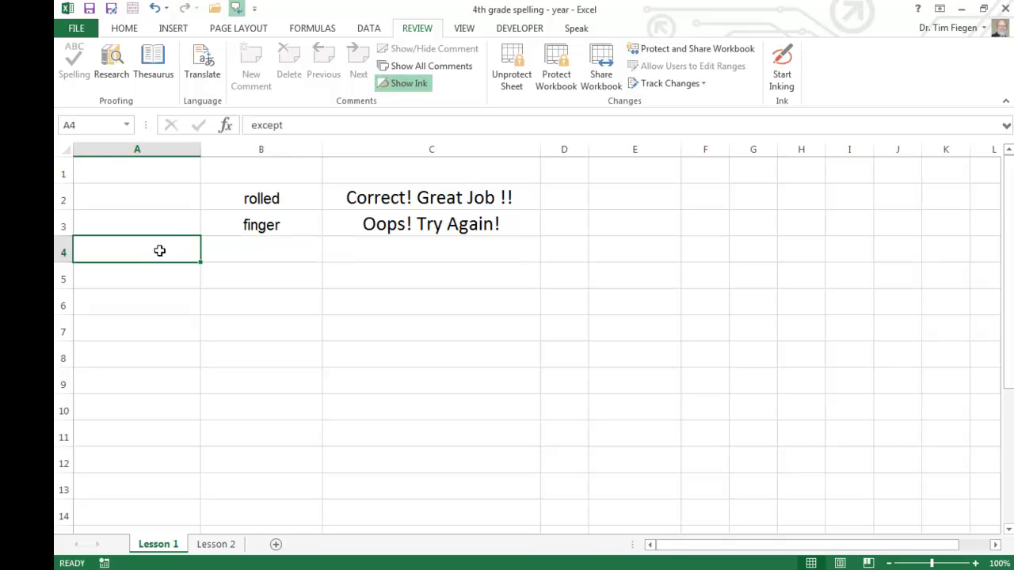
pyautogui.press('Down')
pyautogui.click(220, 249)
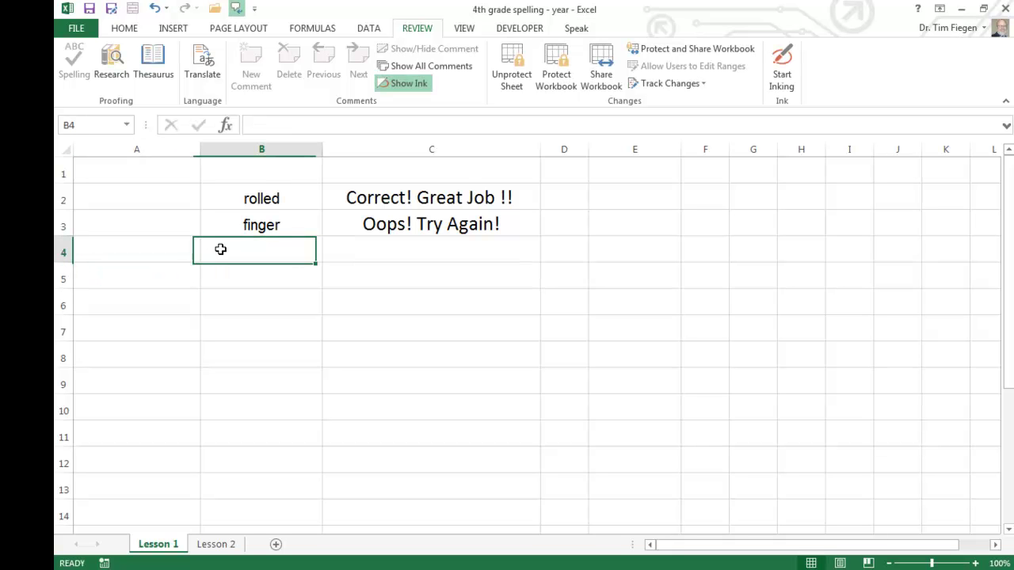
pyautogui.write('except')
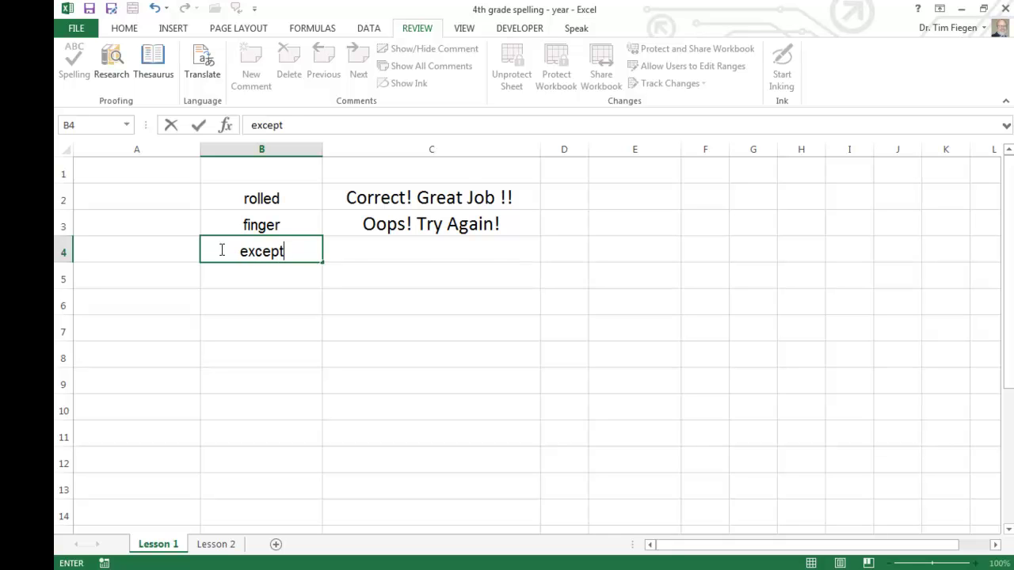
pyautogui.press('Return')
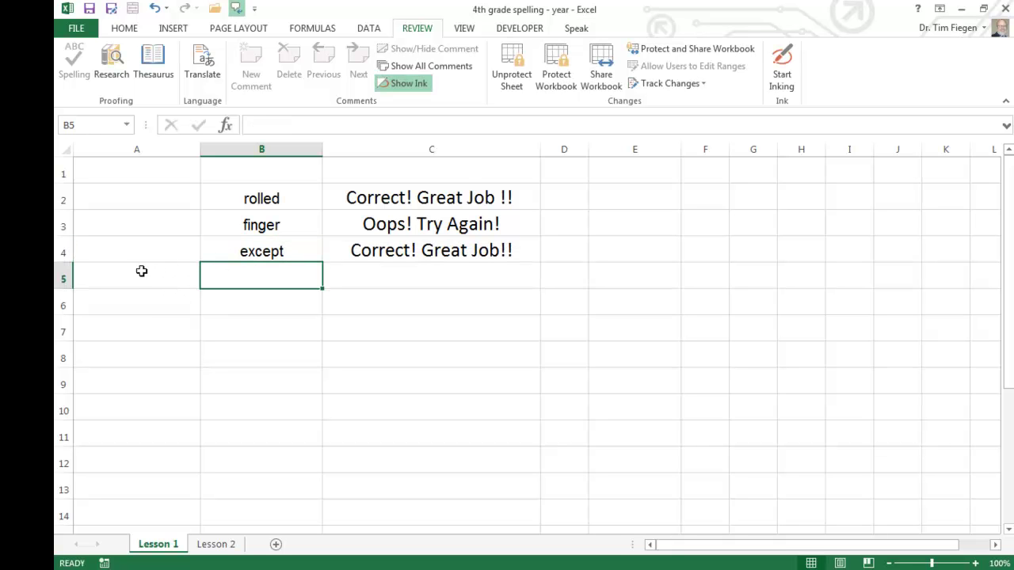
# Go through the feedback cells C3 to C5 to hear them read aloud, and select the hidden word in A5
pyautogui.click(377, 252)
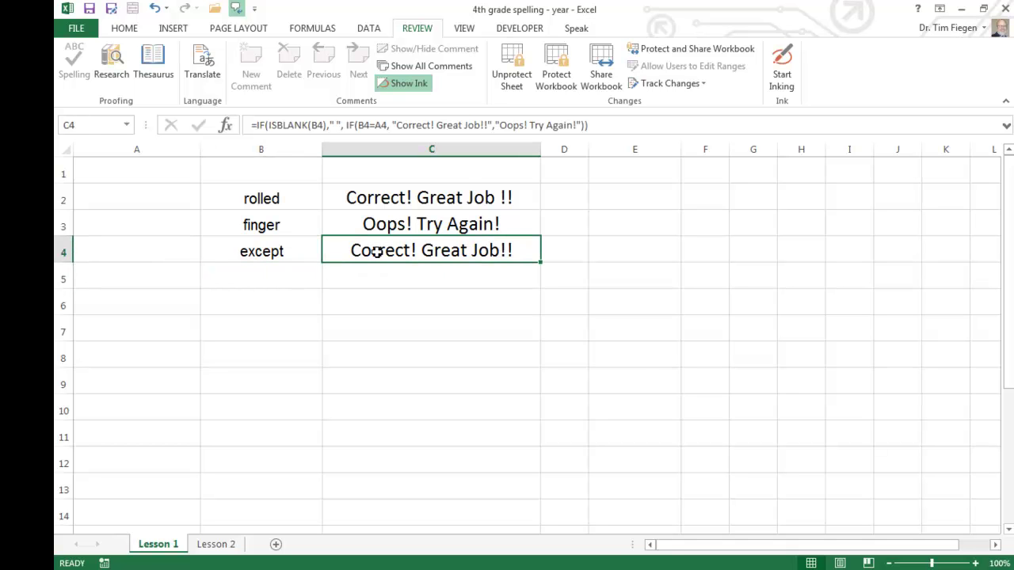
pyautogui.click(389, 222)
pyautogui.press('Down')
pyautogui.press('Down')
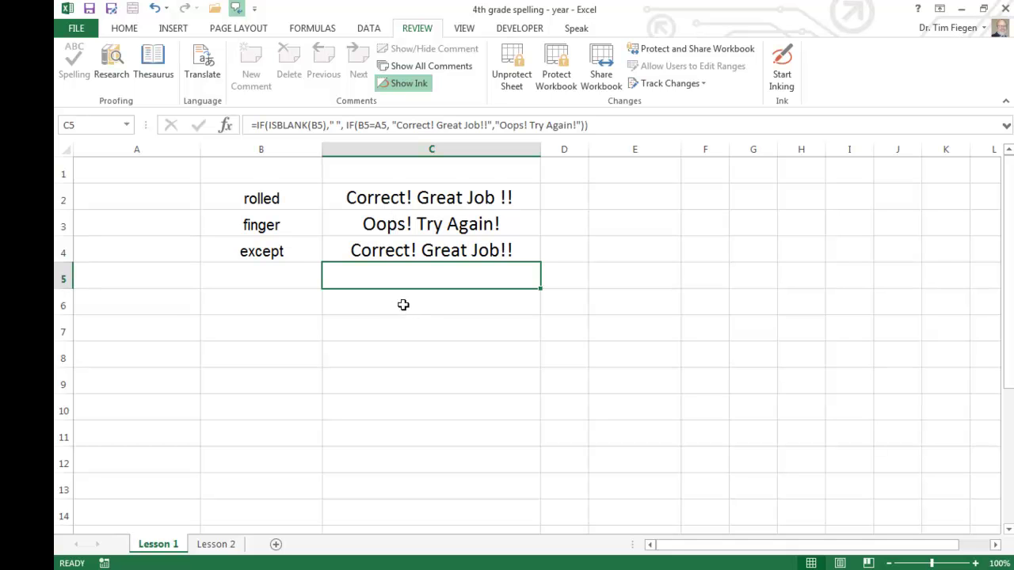
pyautogui.click(94, 275)
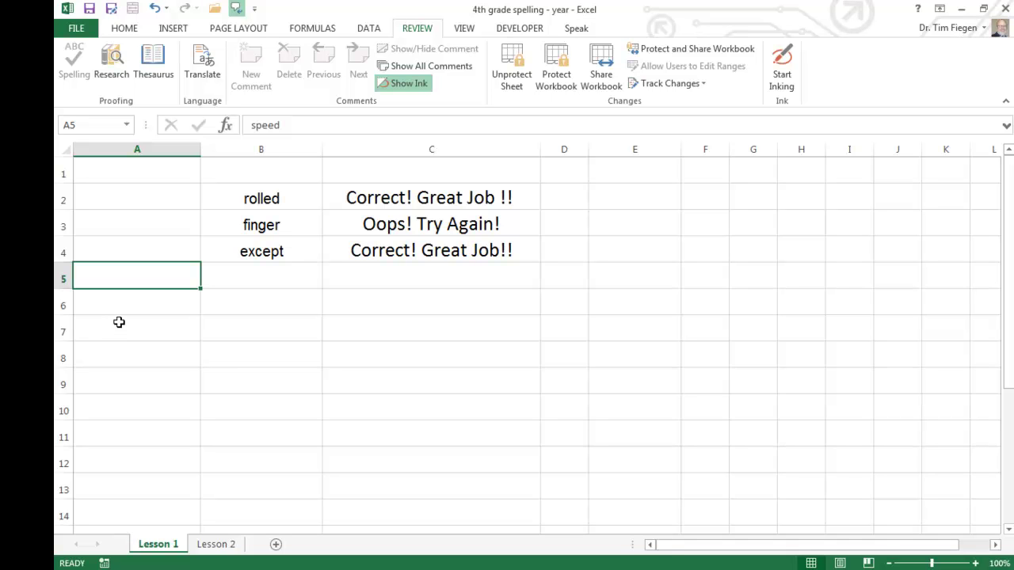